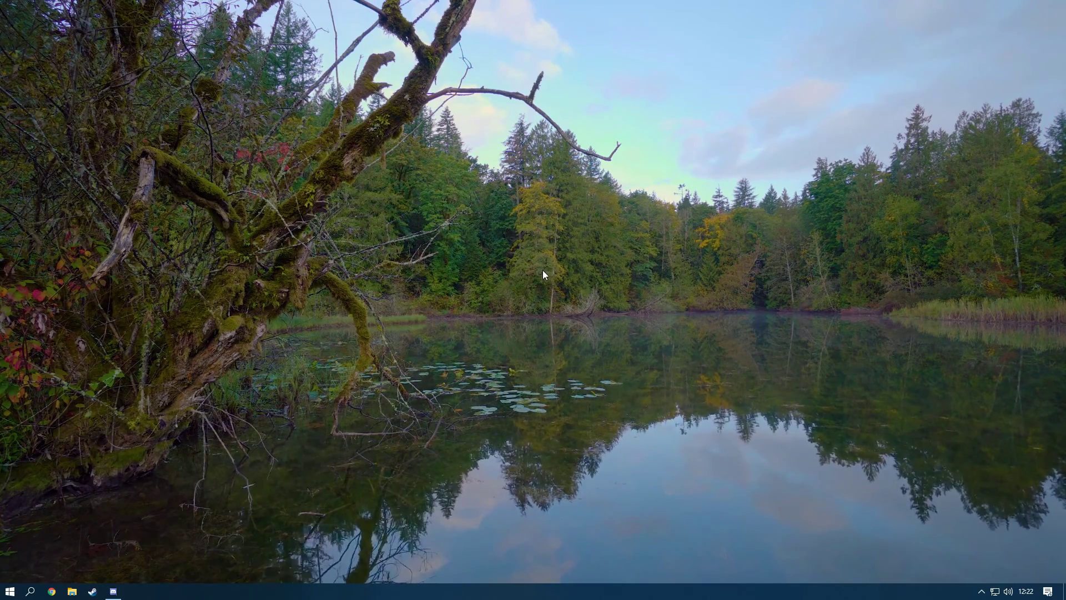
# - Include Tools in the Steam library's game filter
pyautogui.click(93, 592)
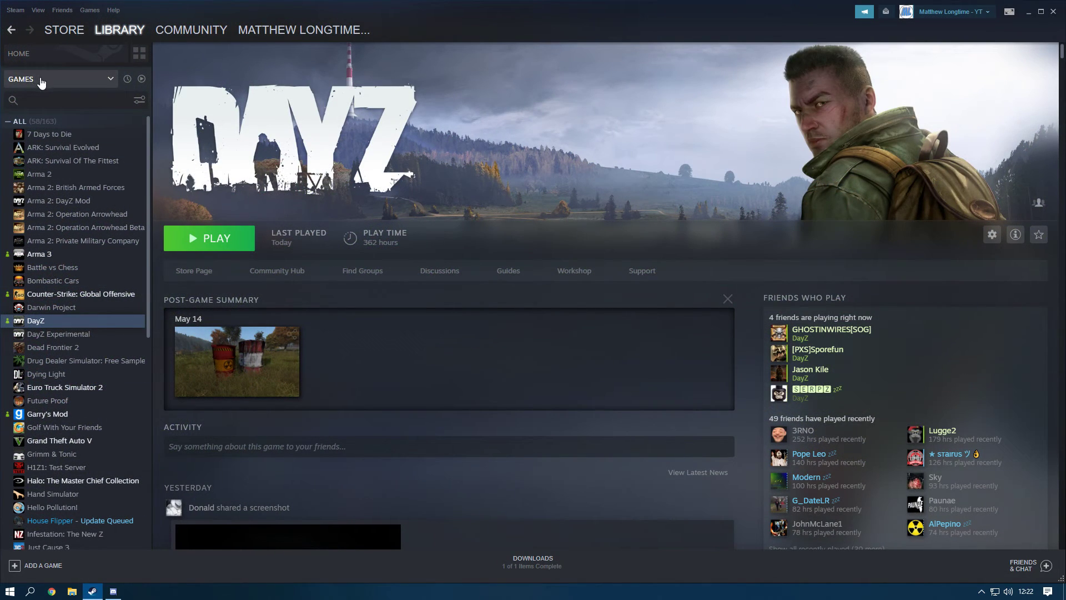
pyautogui.click(18, 84)
pyautogui.click(17, 124)
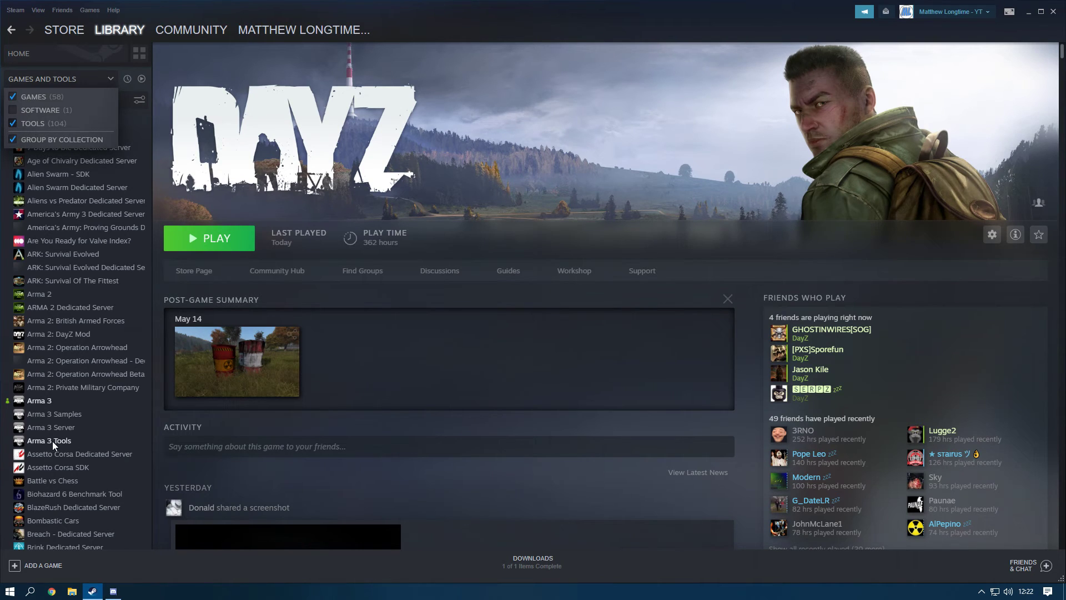
# - Launch DayZ Tools from the library, choosing to play DayZ Tools itself
pyautogui.scroll(-5, 53, 445)
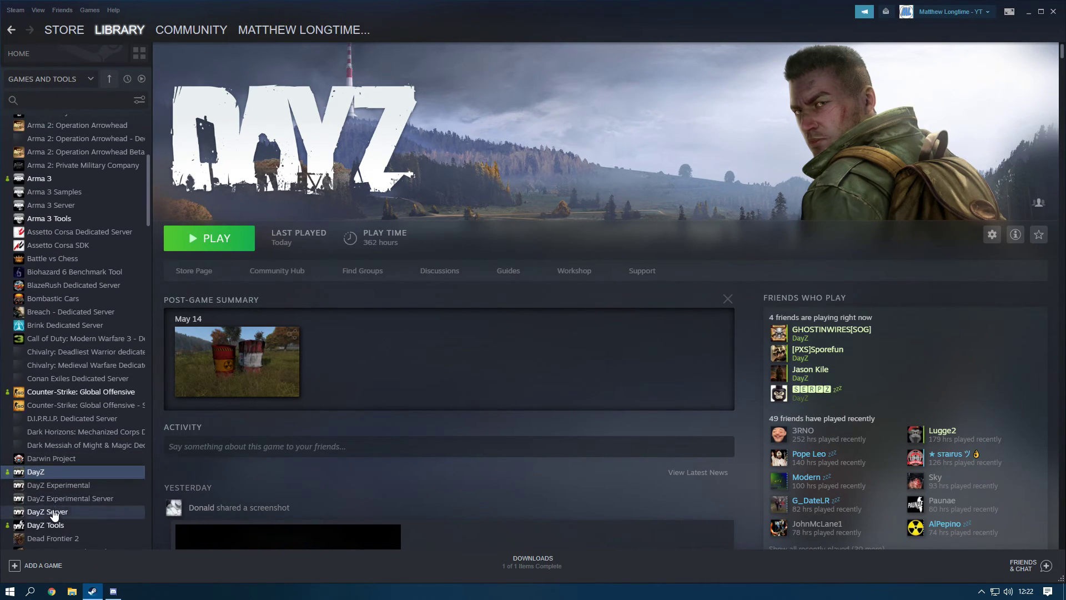
pyautogui.click(54, 525)
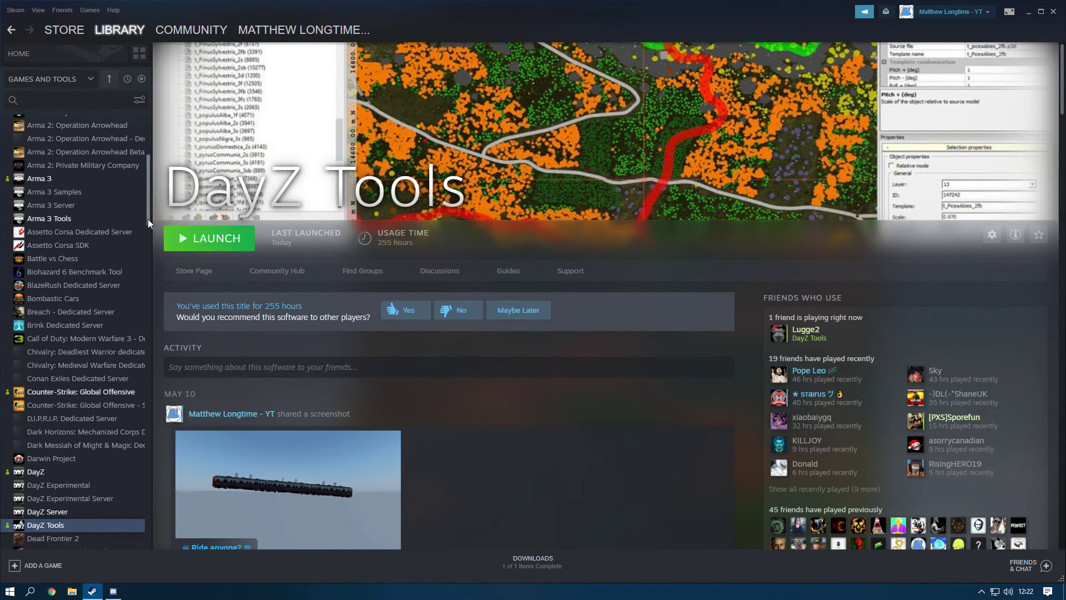
pyautogui.click(240, 240)
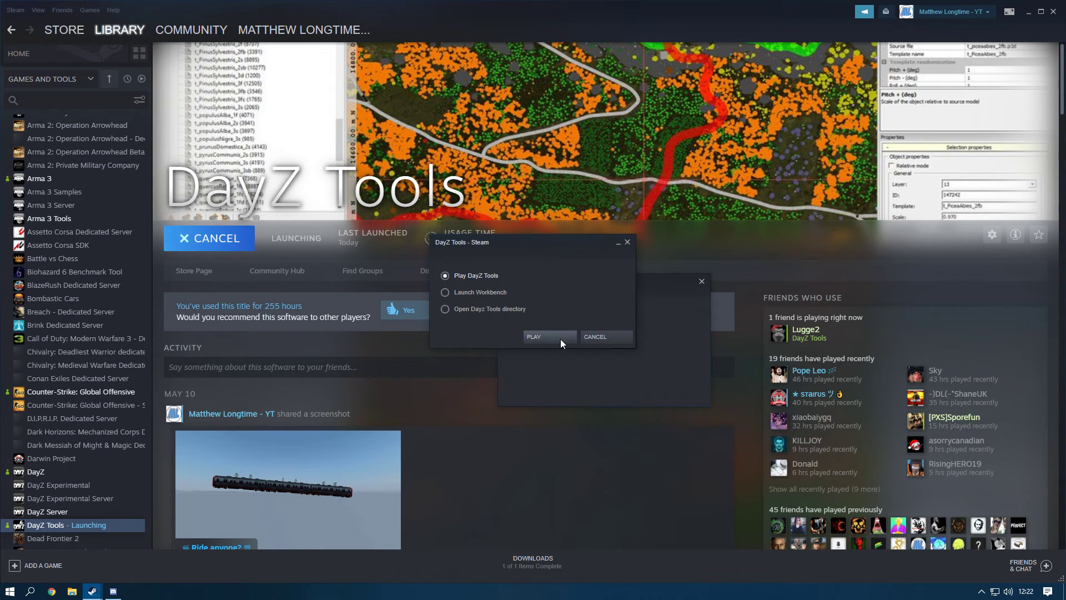
pyautogui.click(561, 339)
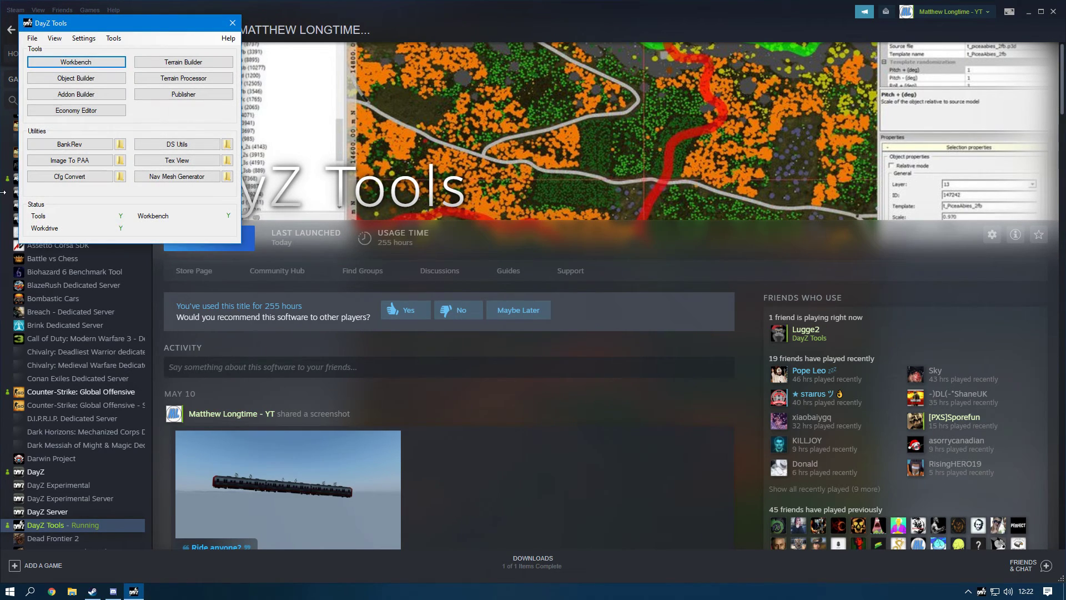
# - Close Steam and dismount drive P: from DayZ Tools' Tools menu, approving the admin prompt
pyautogui.click(1054, 11)
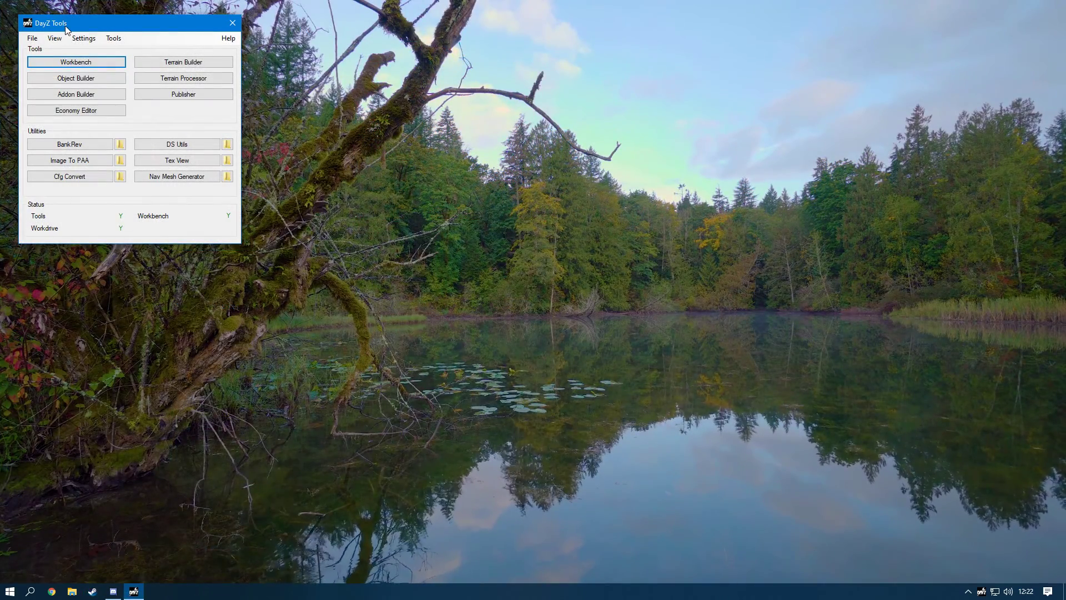
pyautogui.moveTo(65, 28); pyautogui.dragTo(231, 95)
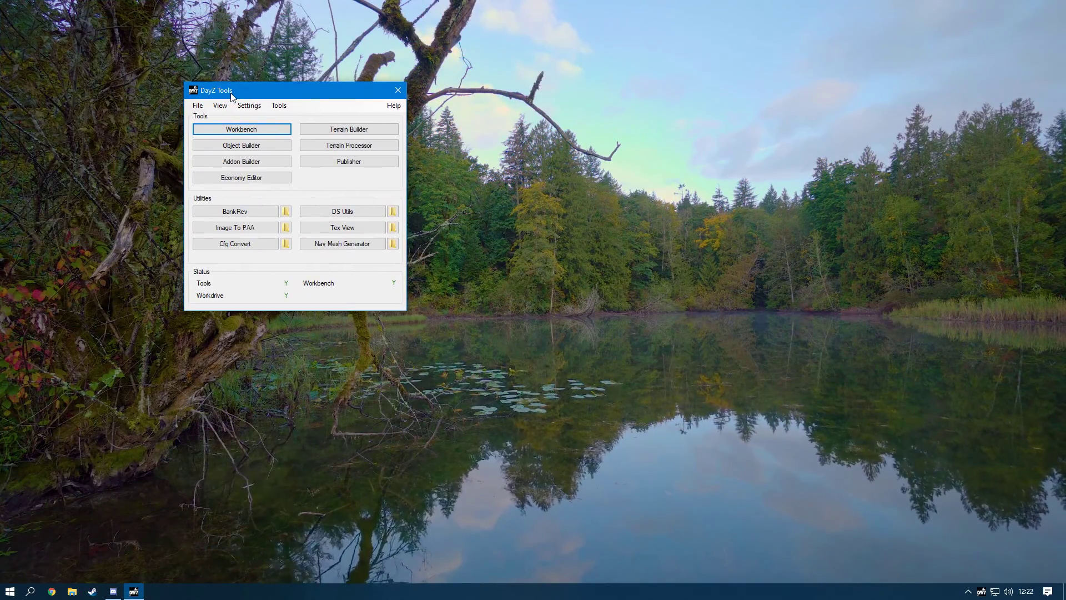
pyautogui.click(286, 106)
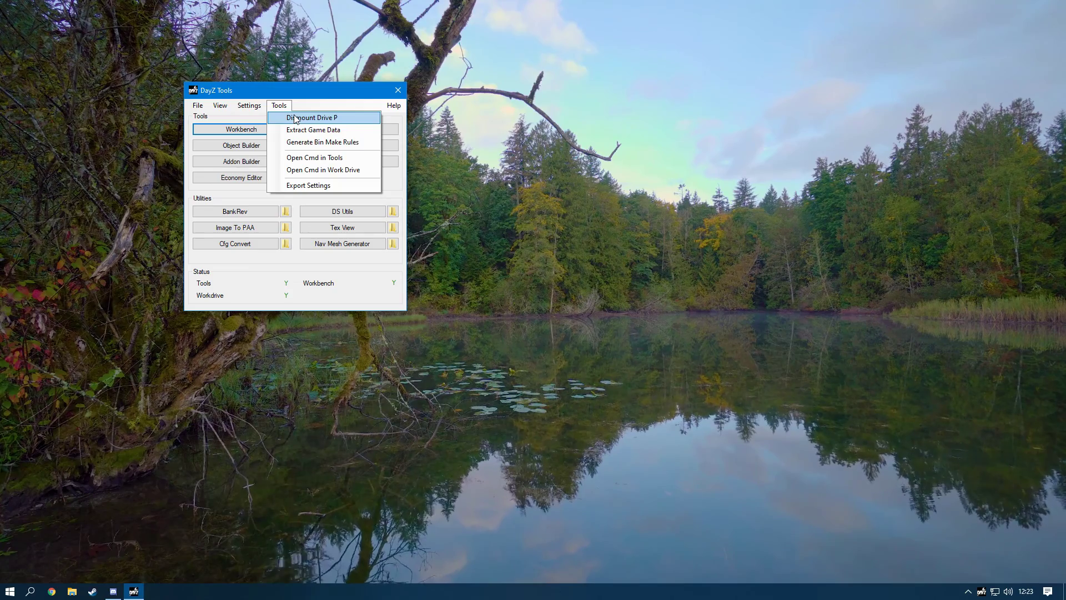
pyautogui.click(295, 118)
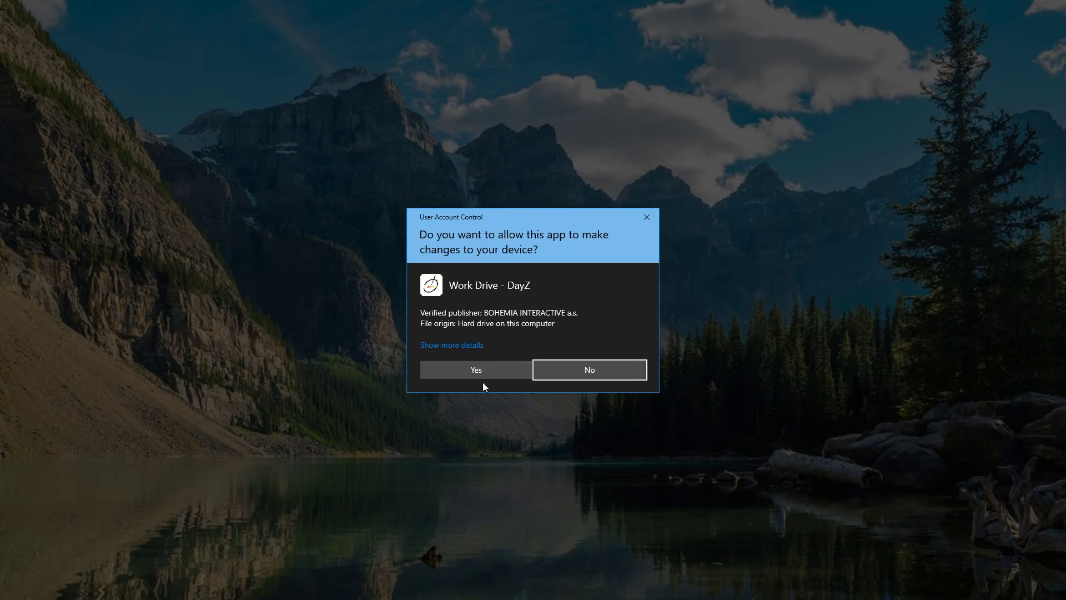
pyautogui.click(482, 367)
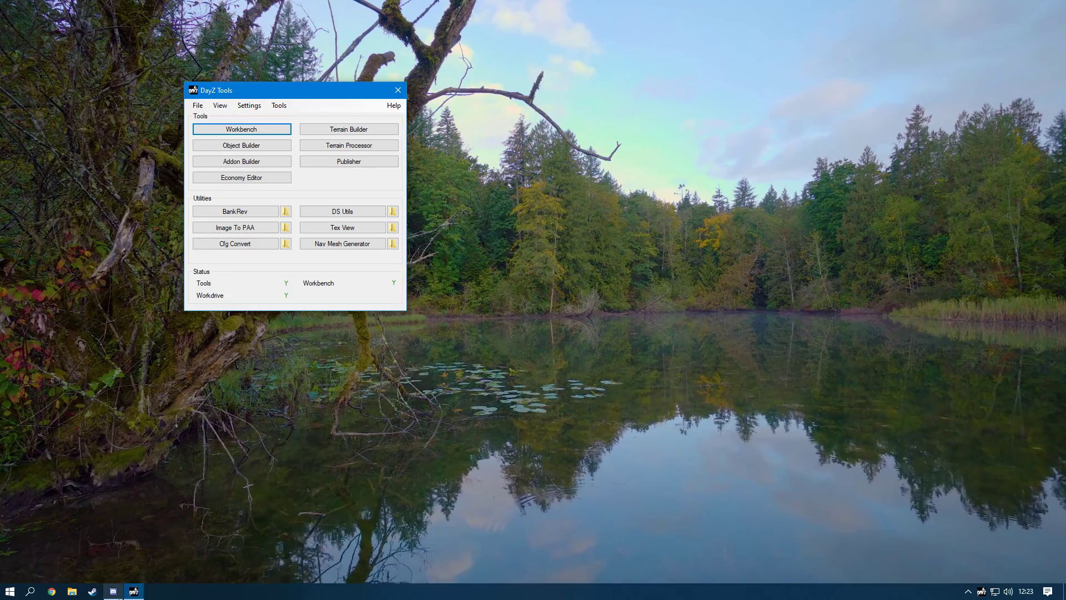
pyautogui.click(275, 112)
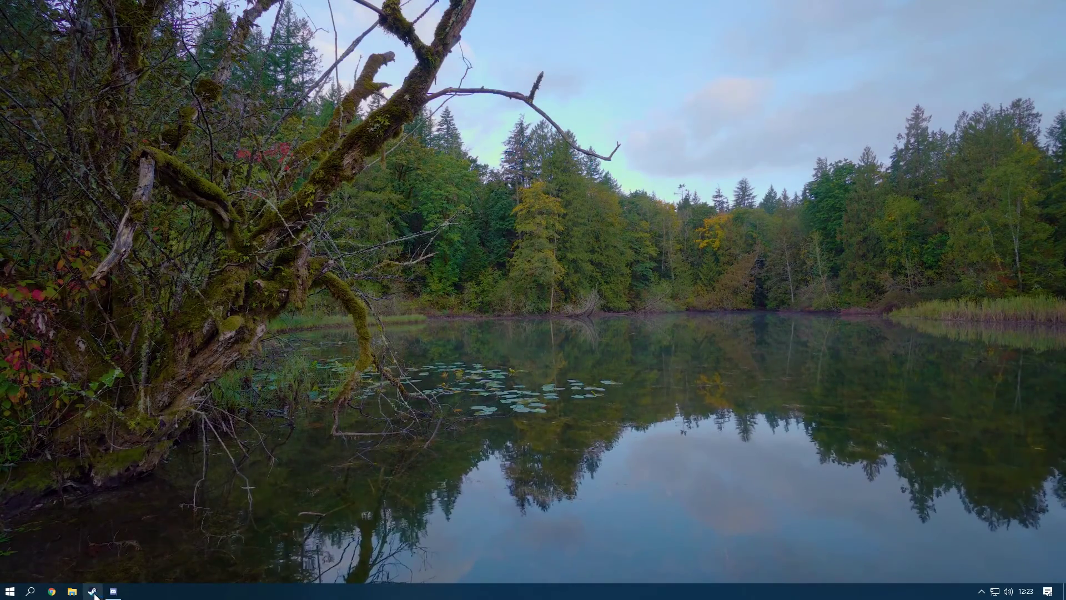
# - Search the DayZ Workshop for 'watermark', open CustomWatermark - FOR EVERYONE, then close Steam
pyautogui.click(92, 592)
pyautogui.click(61, 474)
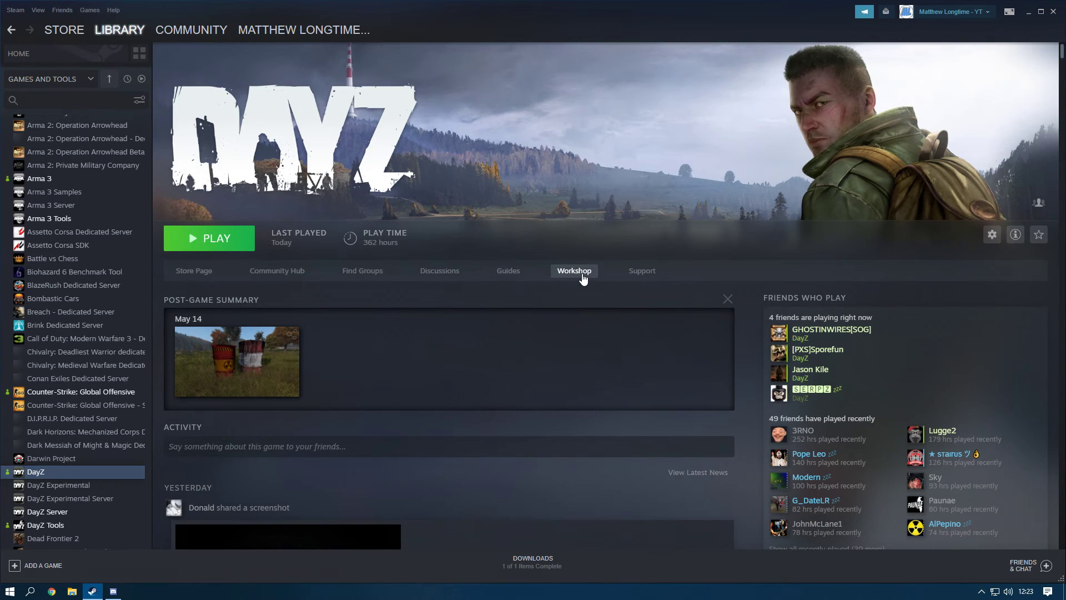
pyautogui.click(582, 272)
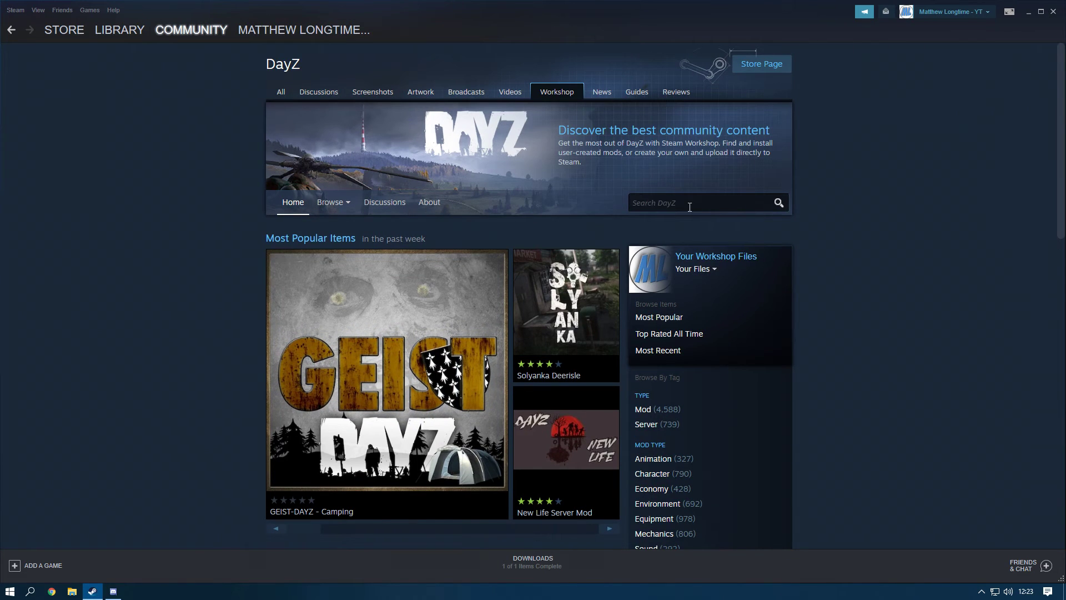
pyautogui.click(690, 207)
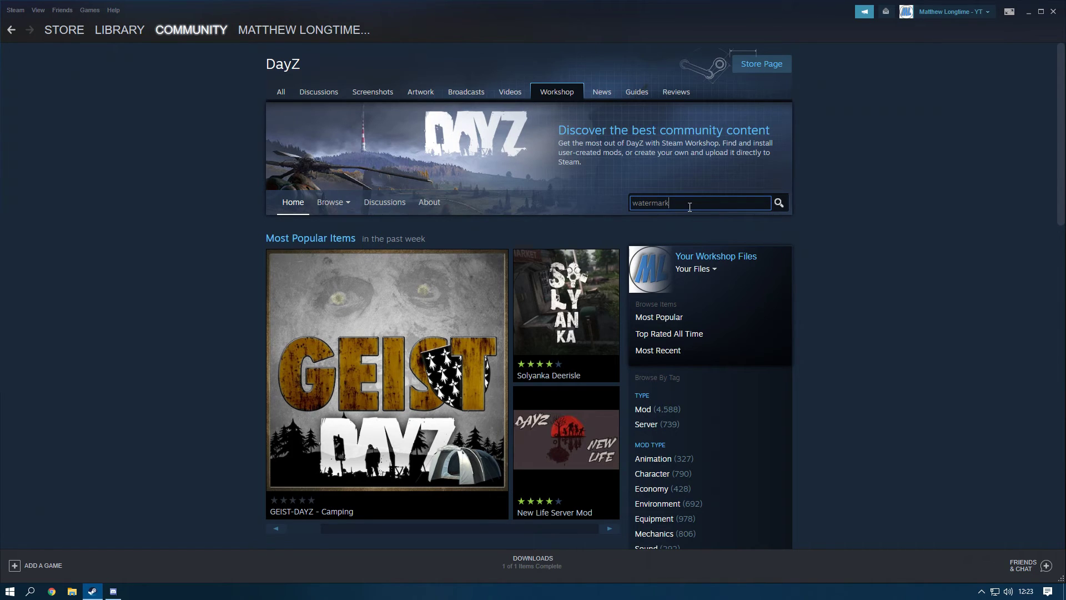
pyautogui.press('Return')
pyautogui.moveTo(314, 320)
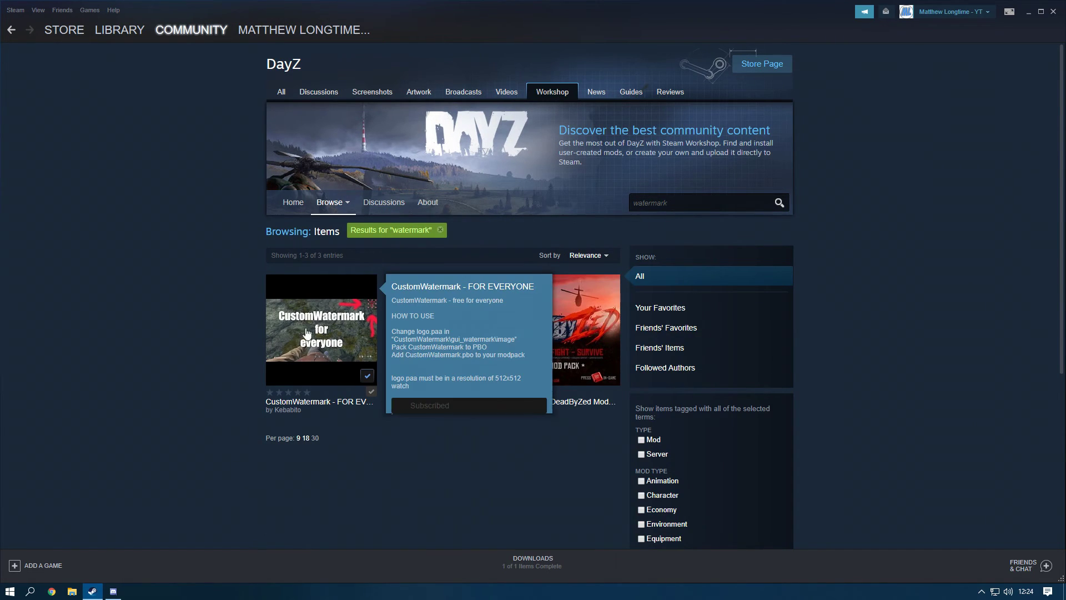
pyautogui.click(315, 319)
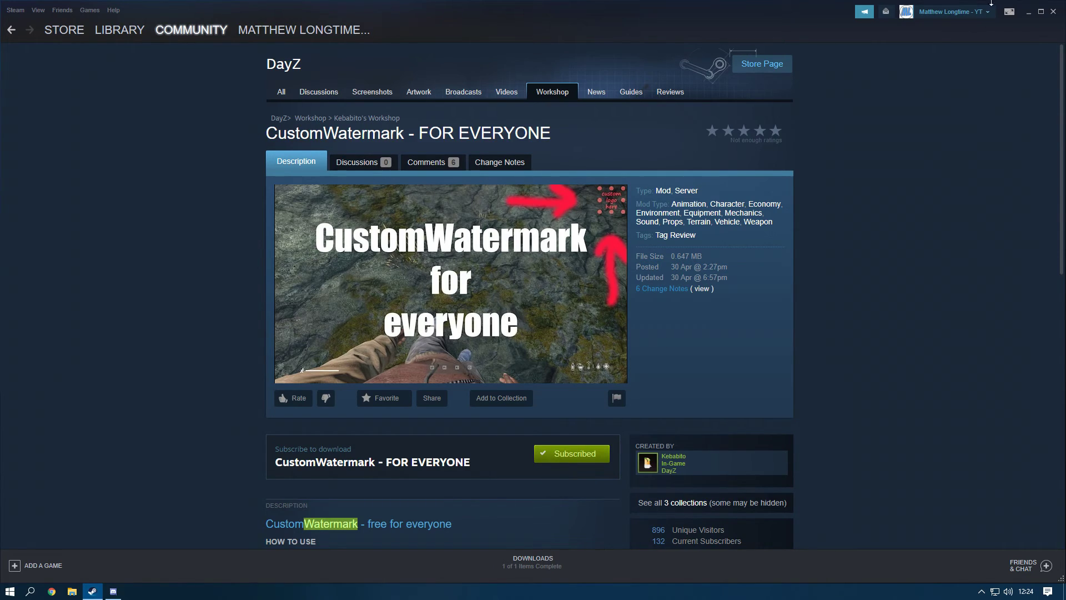
pyautogui.click(1053, 12)
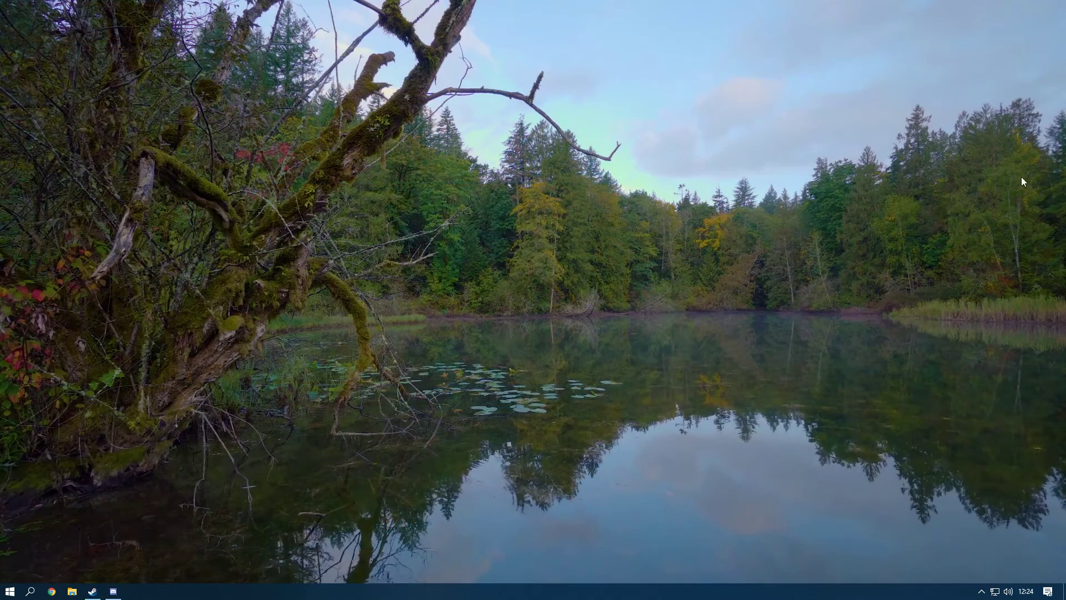
pyautogui.click(982, 592)
# - Launch DayZ from the Steam tray, filter mods by 'water', and open CustomWatermark's folder
pyautogui.rightClick(949, 549)
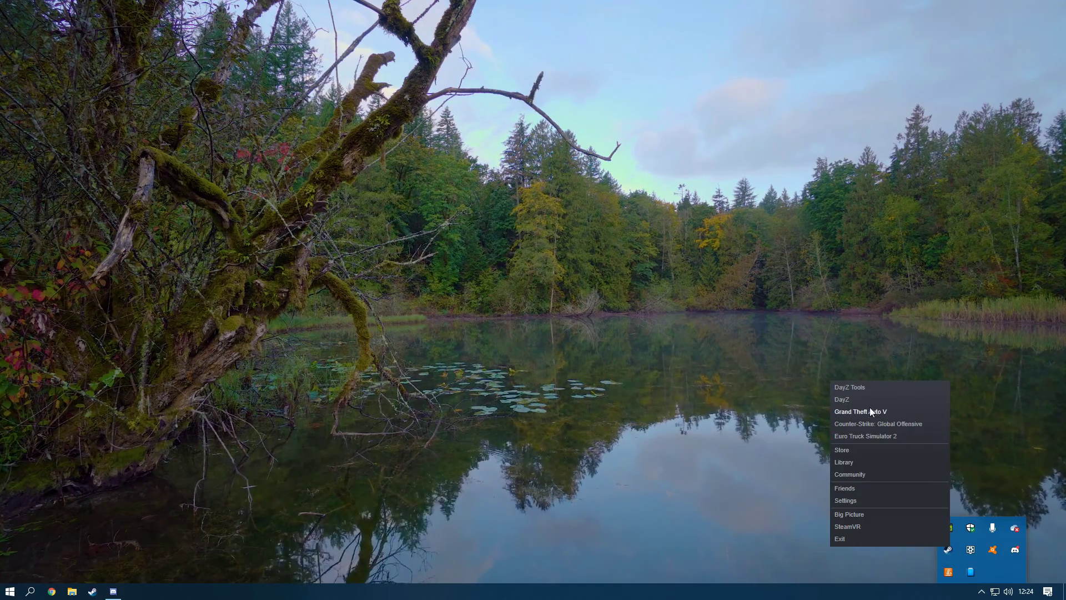
pyautogui.click(845, 398)
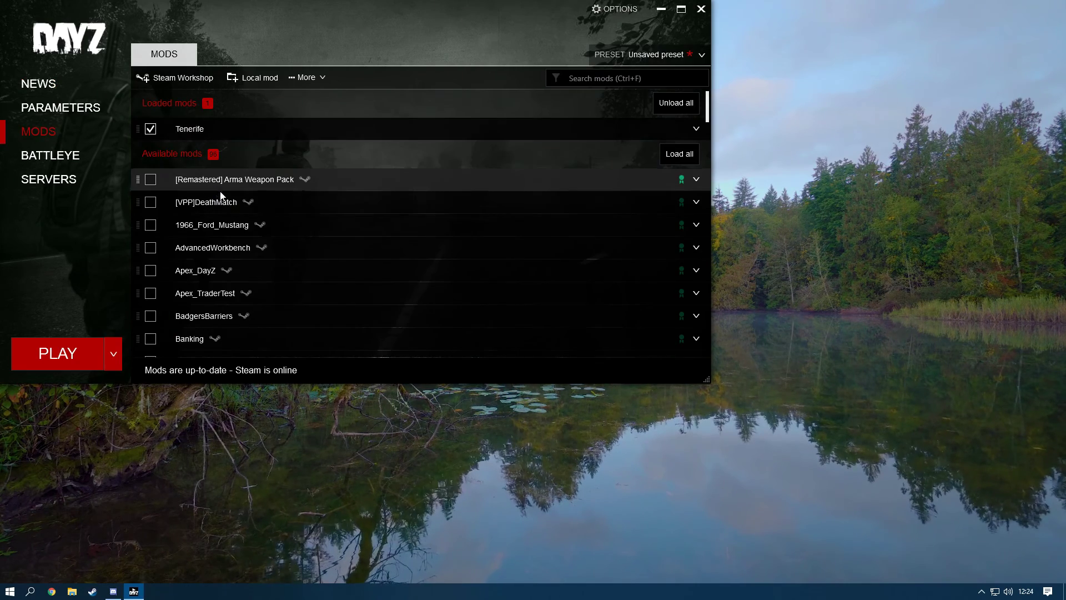
pyautogui.click(568, 79)
pyautogui.write('w')
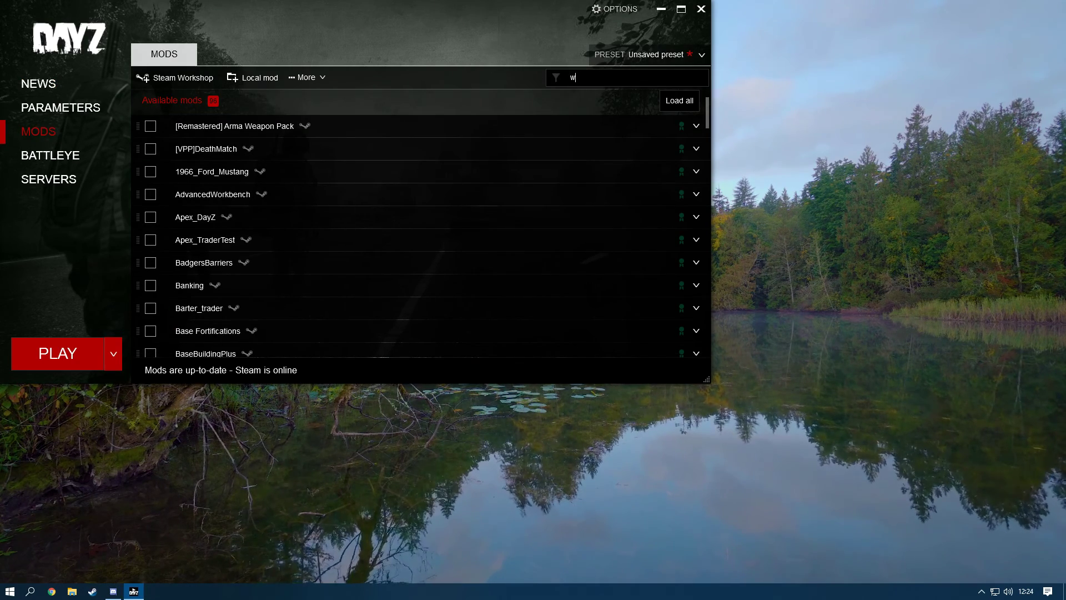
pyautogui.write('ater')
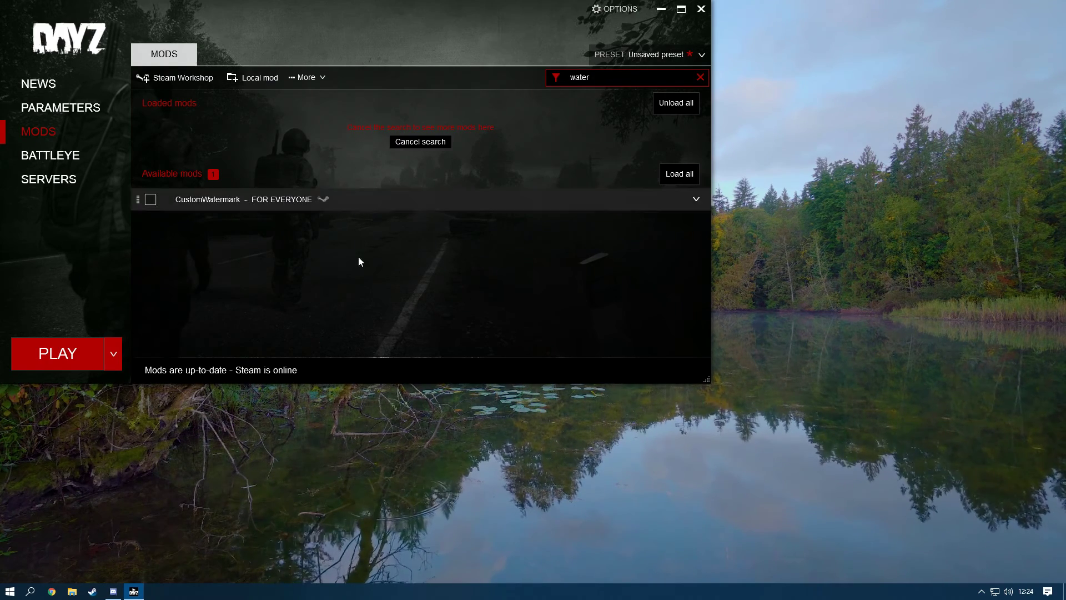
pyautogui.rightClick(353, 204)
pyautogui.click(376, 230)
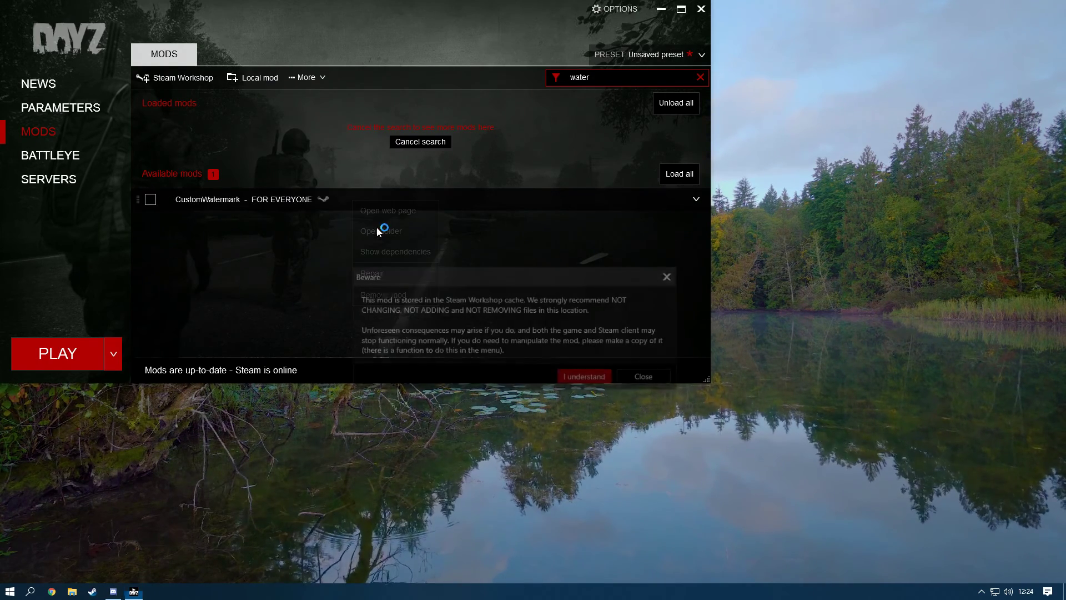
pyautogui.click(598, 378)
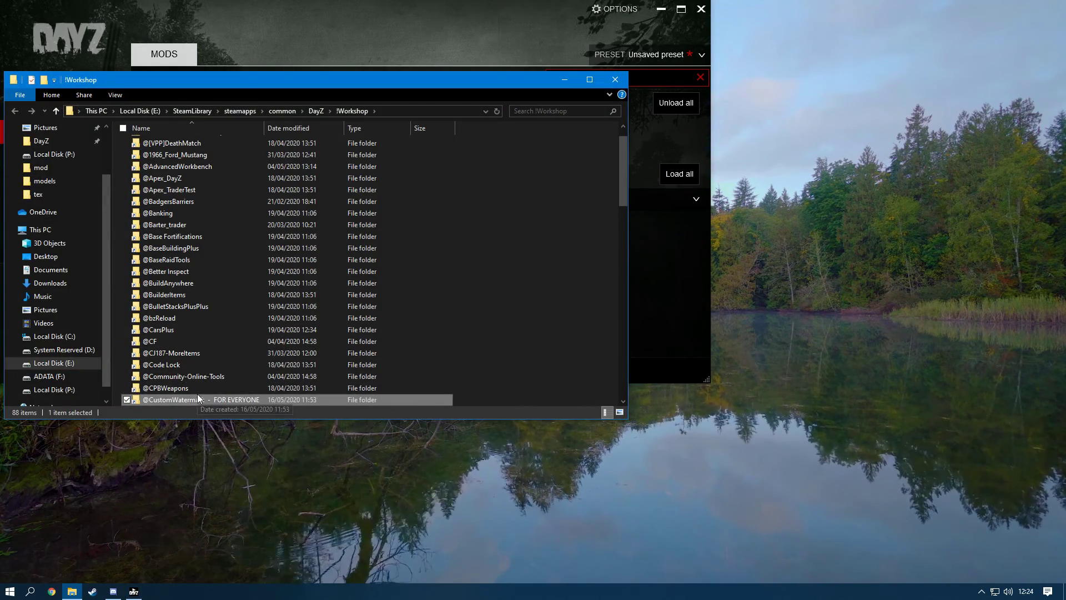
# - Copy the CustomWatermark source folder from the mod's Addons folder
pyautogui.doubleClick(259, 398)
pyautogui.doubleClick(181, 147)
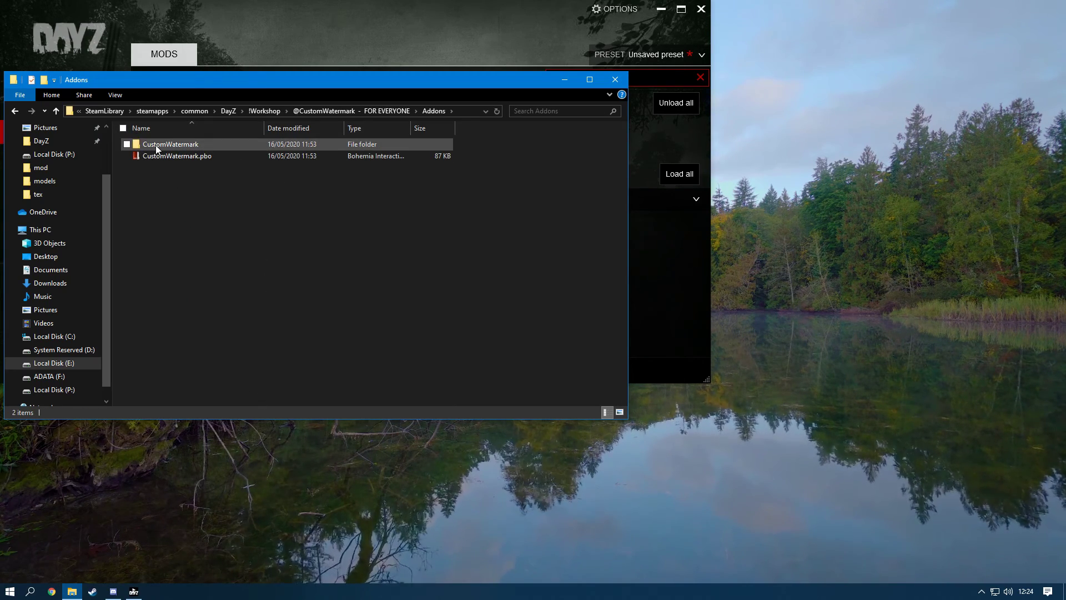
pyautogui.click(238, 146)
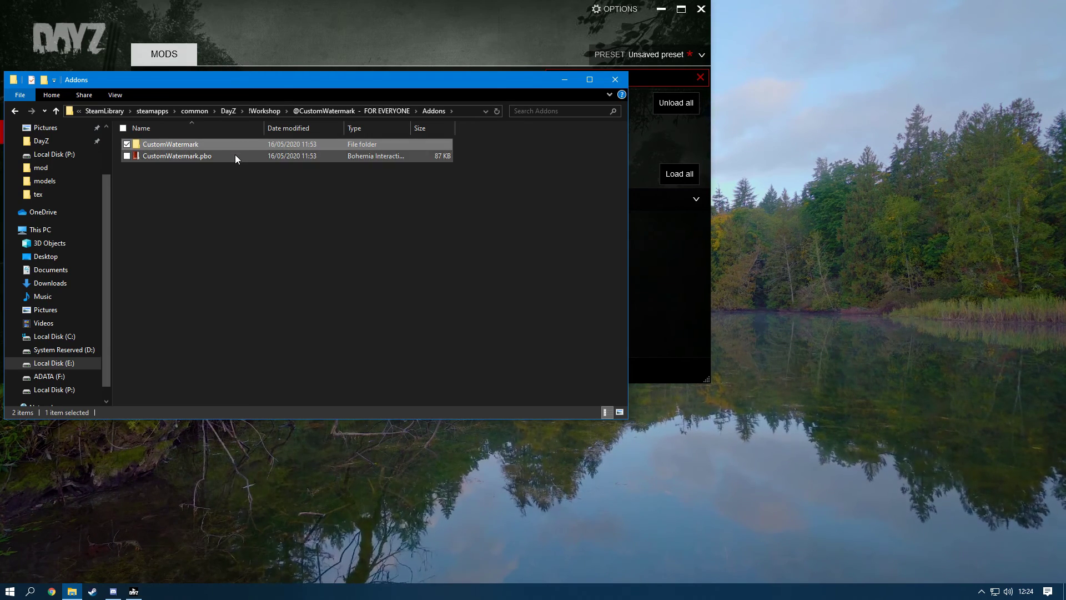
pyautogui.doubleClick(239, 146)
pyautogui.rightClick(239, 145)
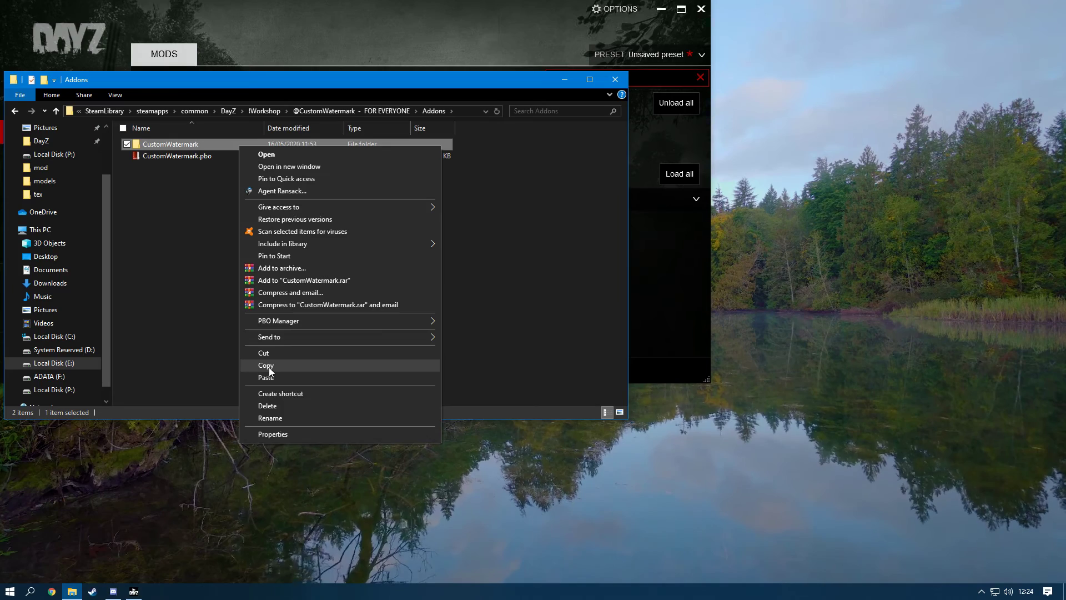
pyautogui.click(272, 366)
# - Delete the old CustomWatermark folder on P: and paste the copied one in its place
pyautogui.click(78, 392)
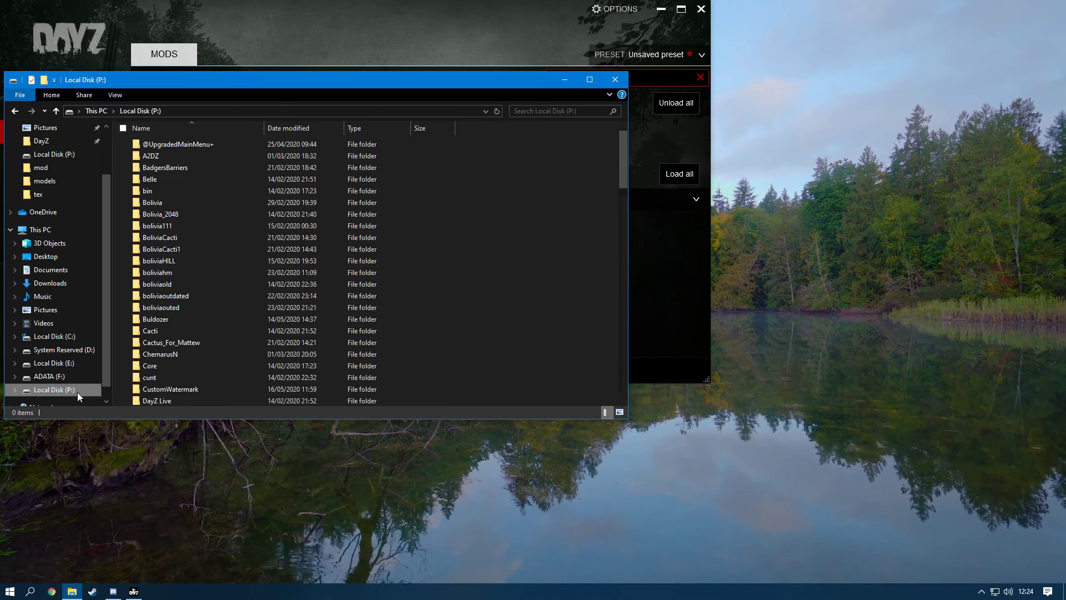
pyautogui.scroll(-1, 208, 336)
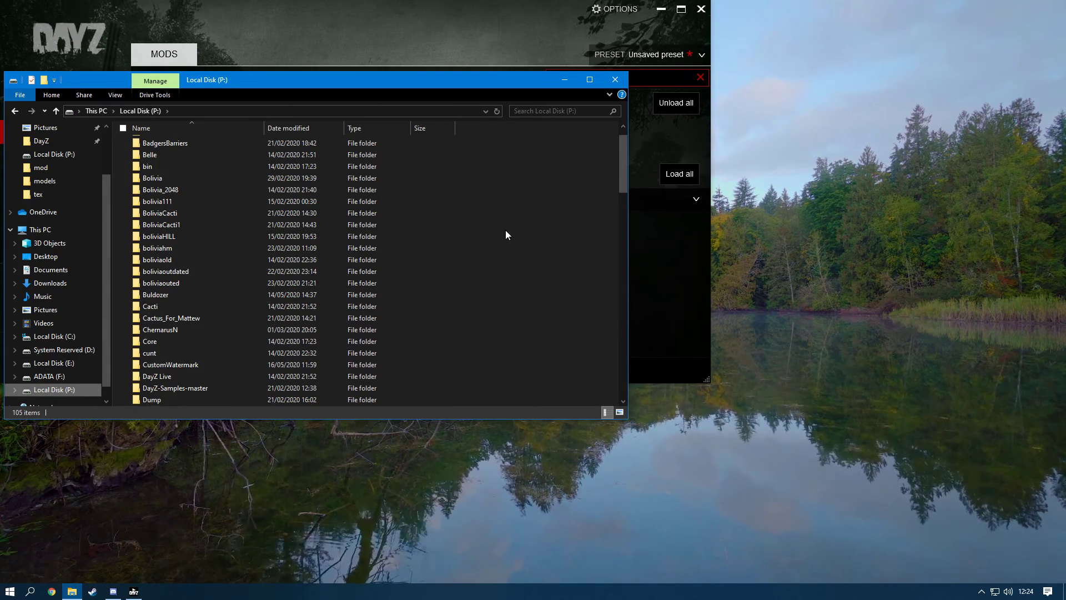
pyautogui.scroll(-1, 307, 309)
pyautogui.click(241, 330)
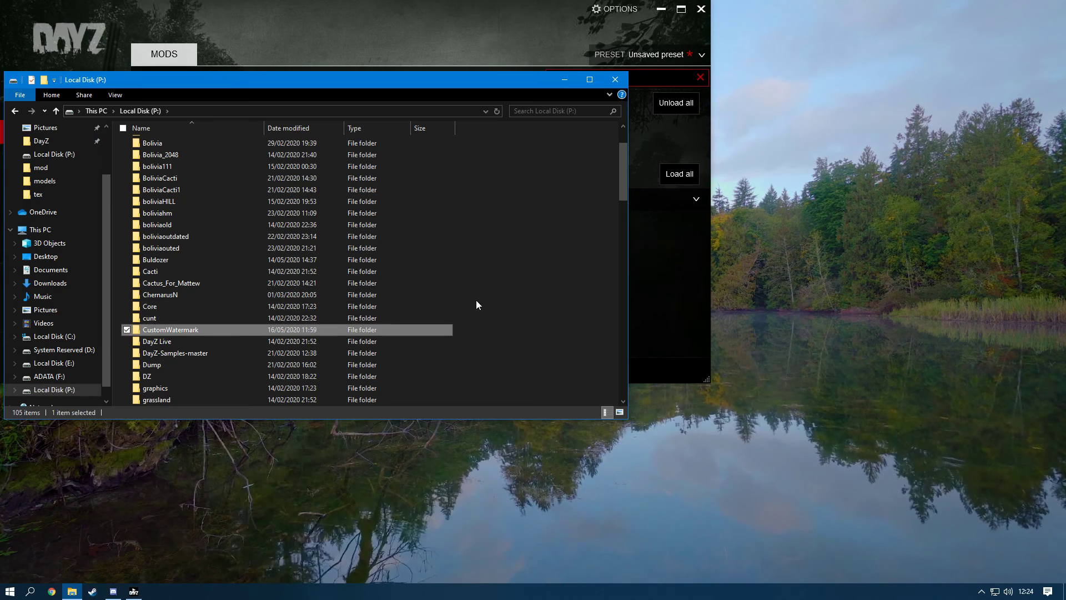
pyautogui.press('Delete')
pyautogui.press('Return')
pyautogui.rightClick(516, 286)
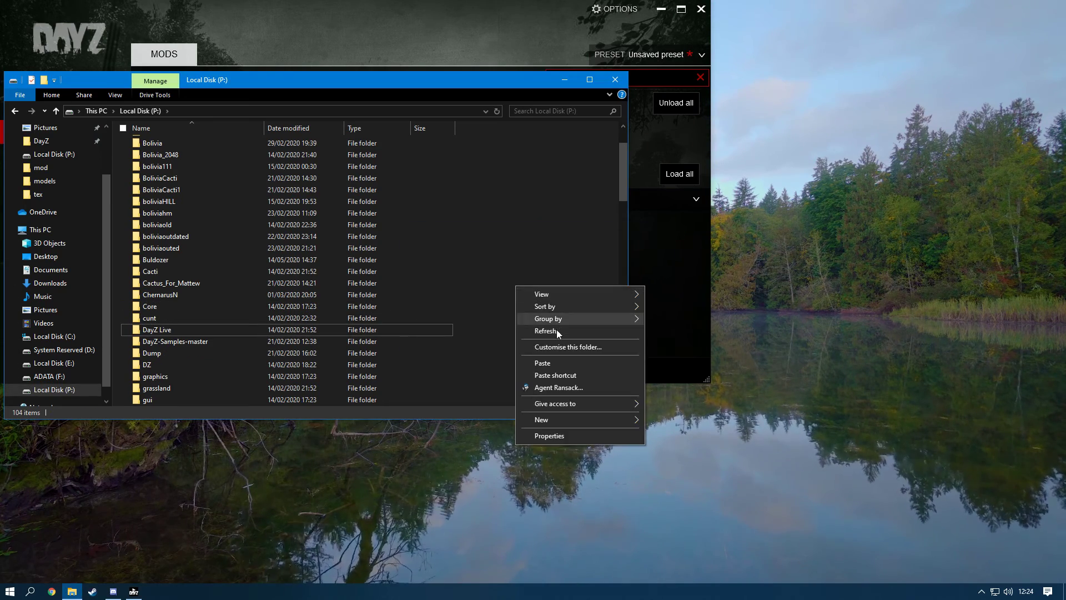
pyautogui.click(556, 364)
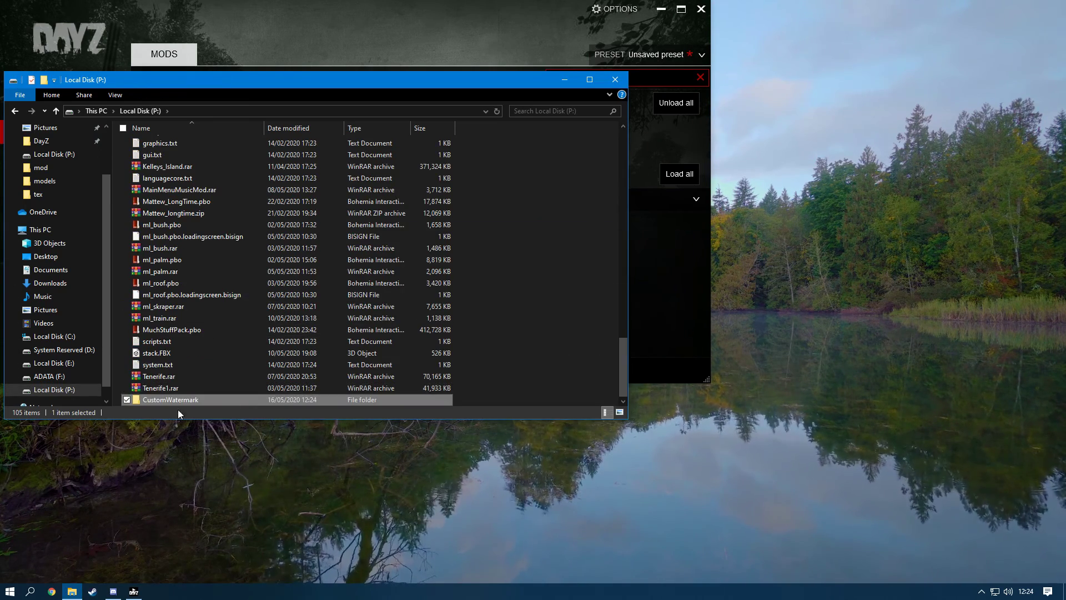
# - Open the new CustomWatermark folder on P: to check its contents
pyautogui.doubleClick(168, 400)
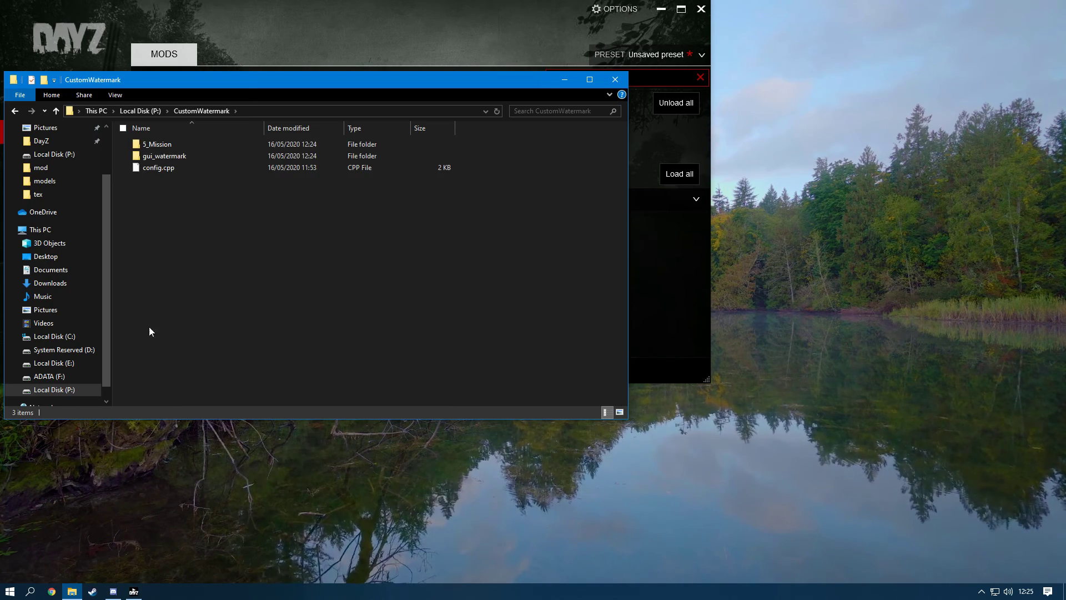
pyautogui.hotkey('ctrl', 'a')
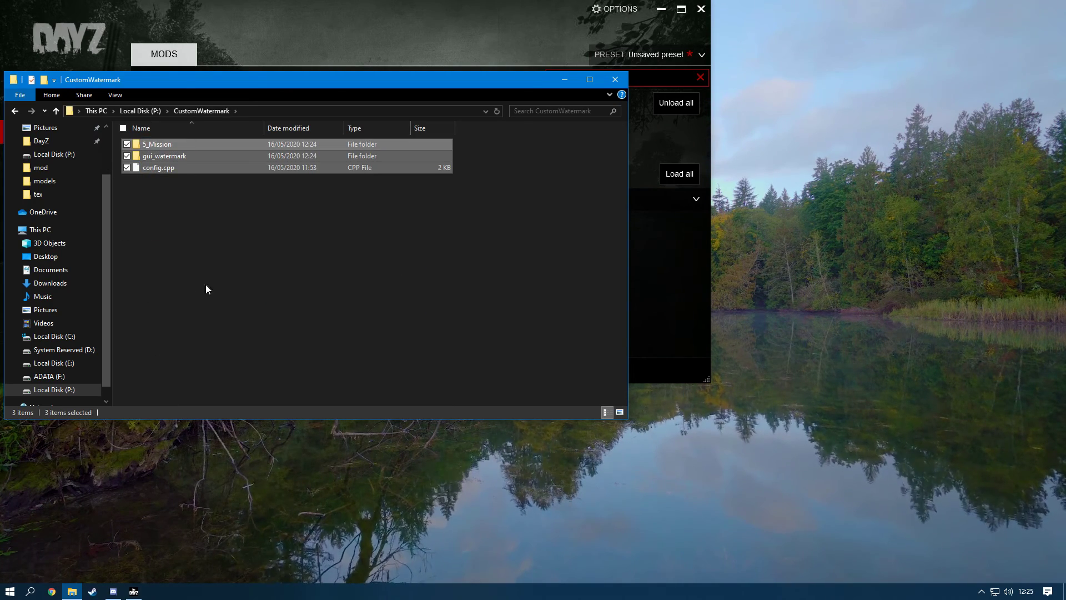
pyautogui.click(210, 291)
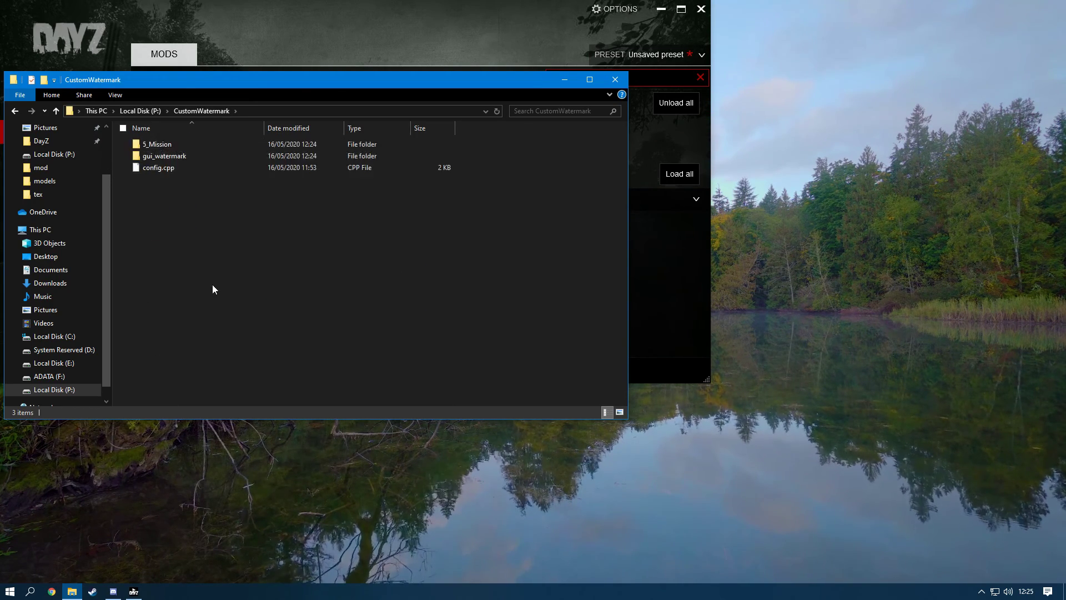
# - Close the DayZ Launcher and go into CustomWatermark\gui_watermark\image
pyautogui.click(701, 9)
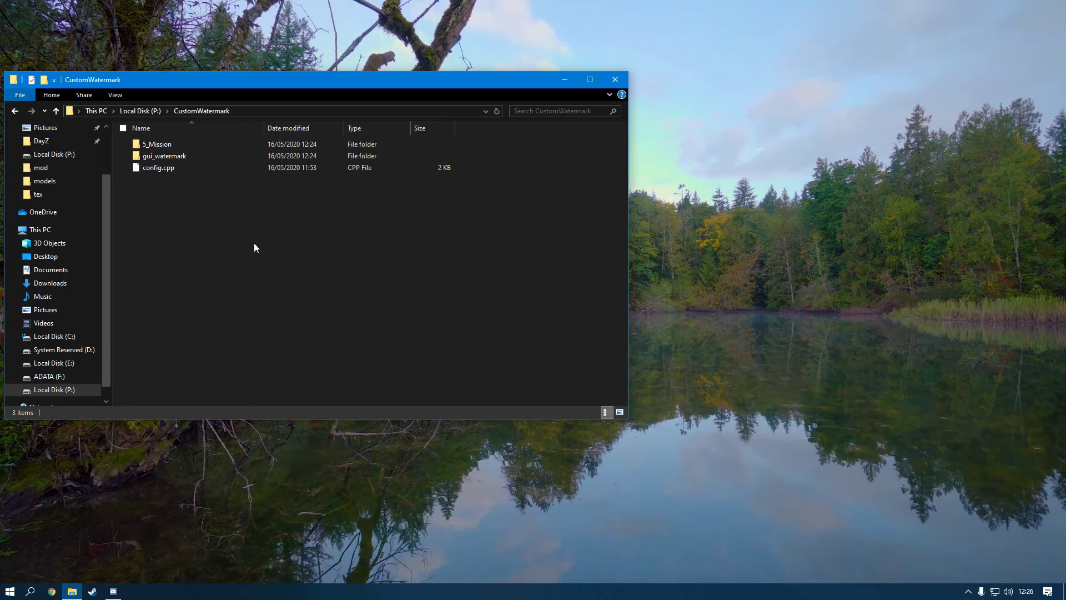
pyautogui.click(186, 171)
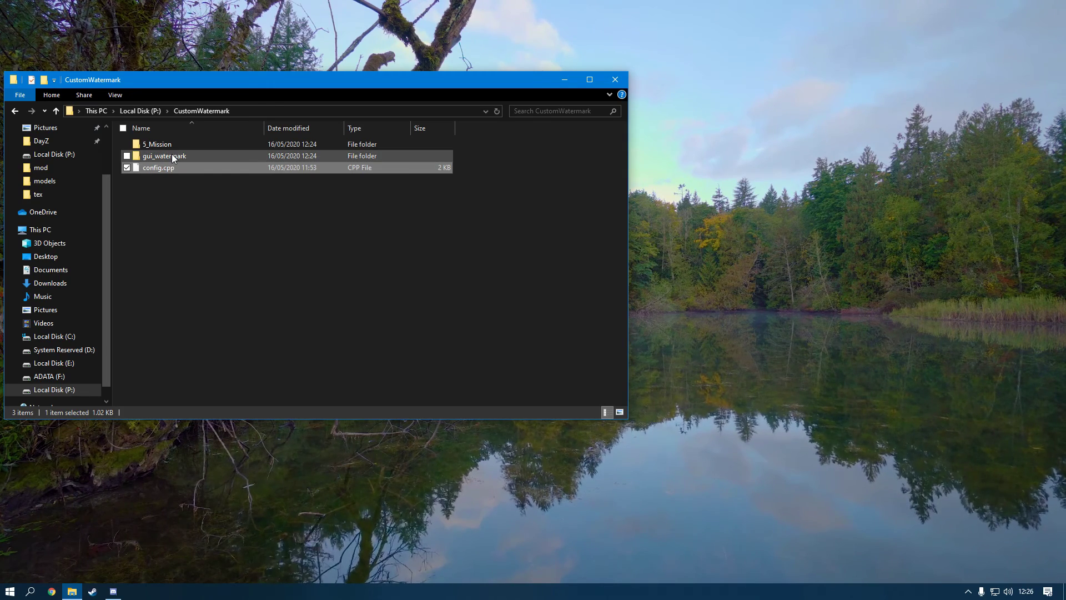
pyautogui.moveTo(172, 156)
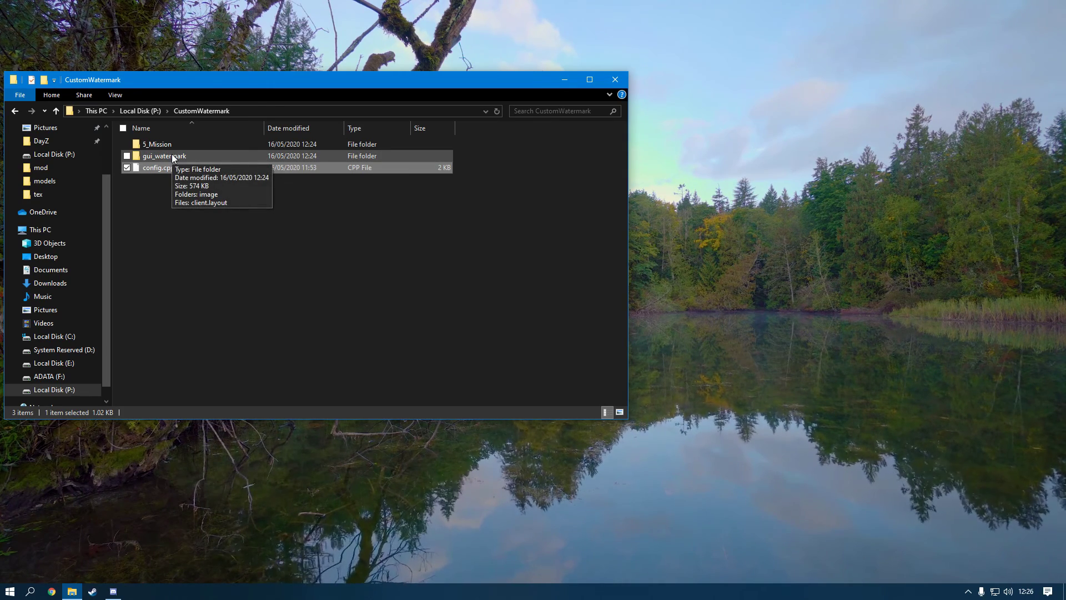
pyautogui.doubleClick(171, 154)
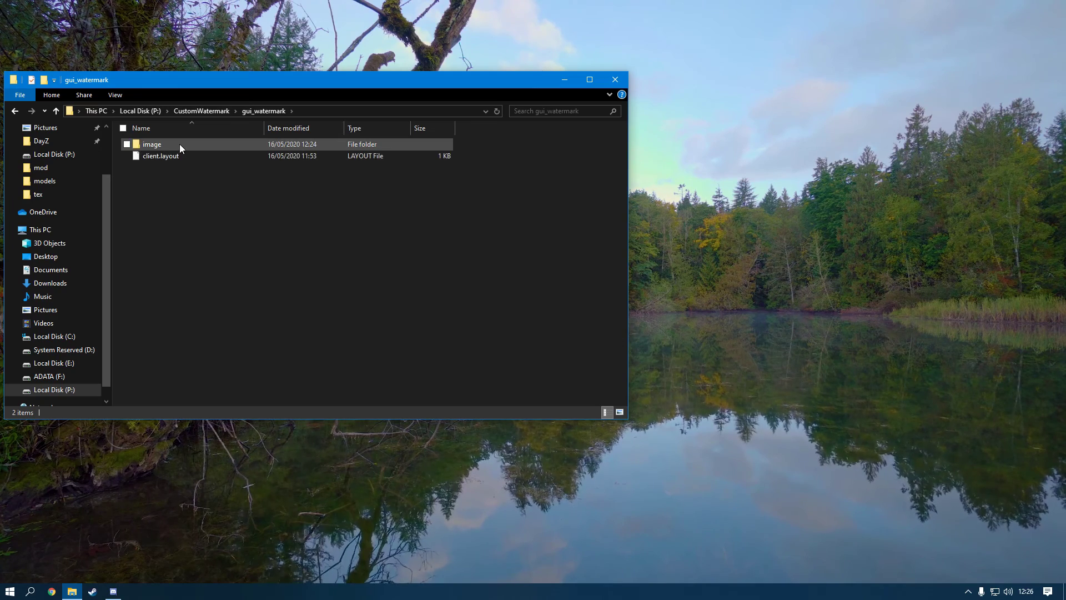
pyautogui.doubleClick(179, 145)
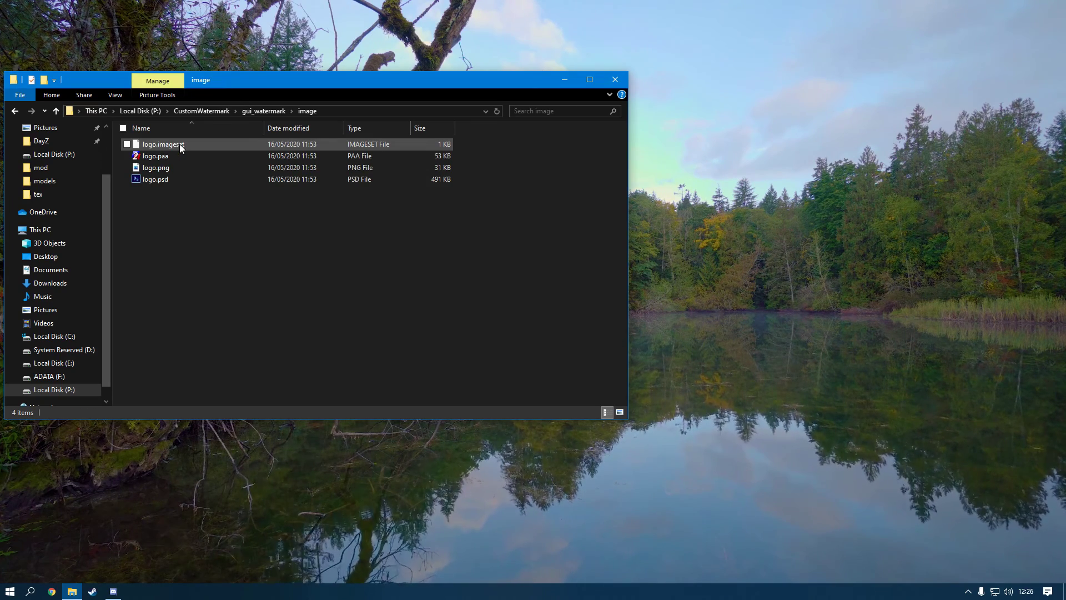
# - Permanently delete logo.psd with Shift+Delete, keeping logo.imageset, logo.paa and logo.png
pyautogui.moveTo(166, 207); pyautogui.dragTo(174, 152)
pyautogui.click(197, 267)
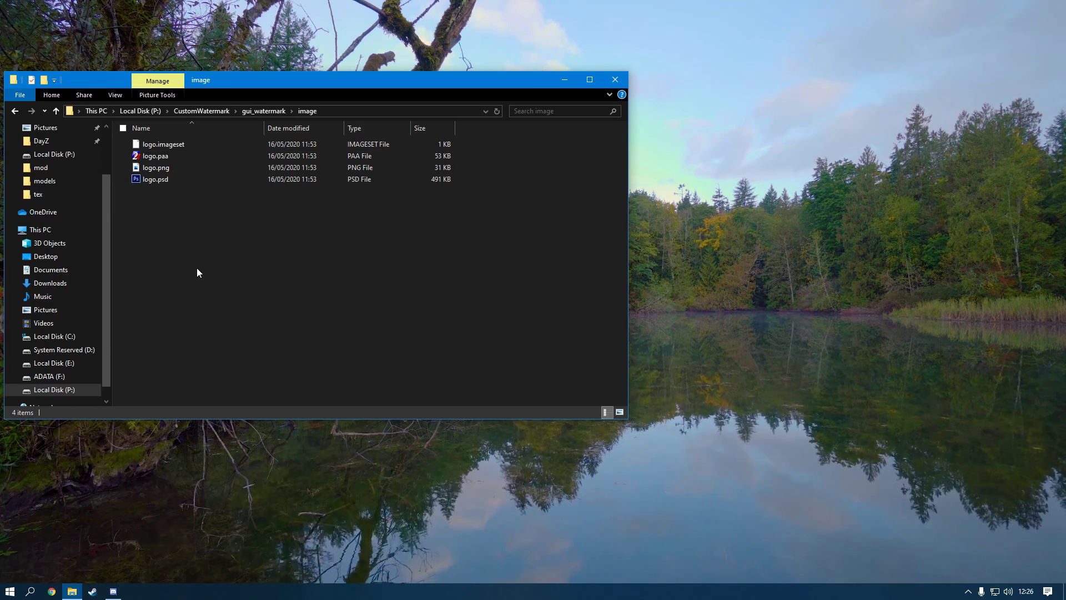
pyautogui.click(160, 182)
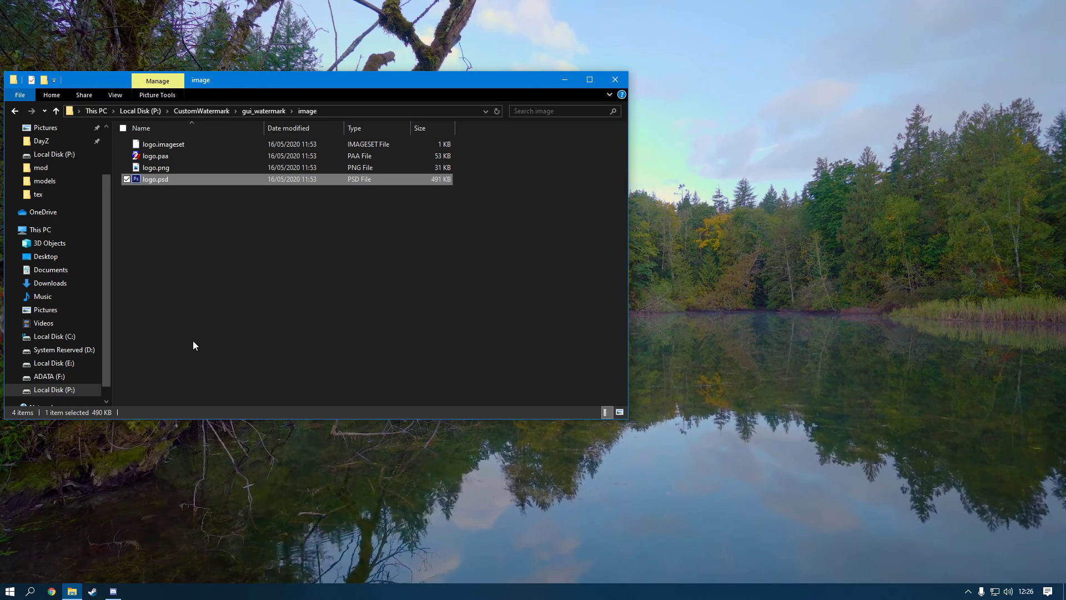
pyautogui.hotkey('shift', 'Delete')
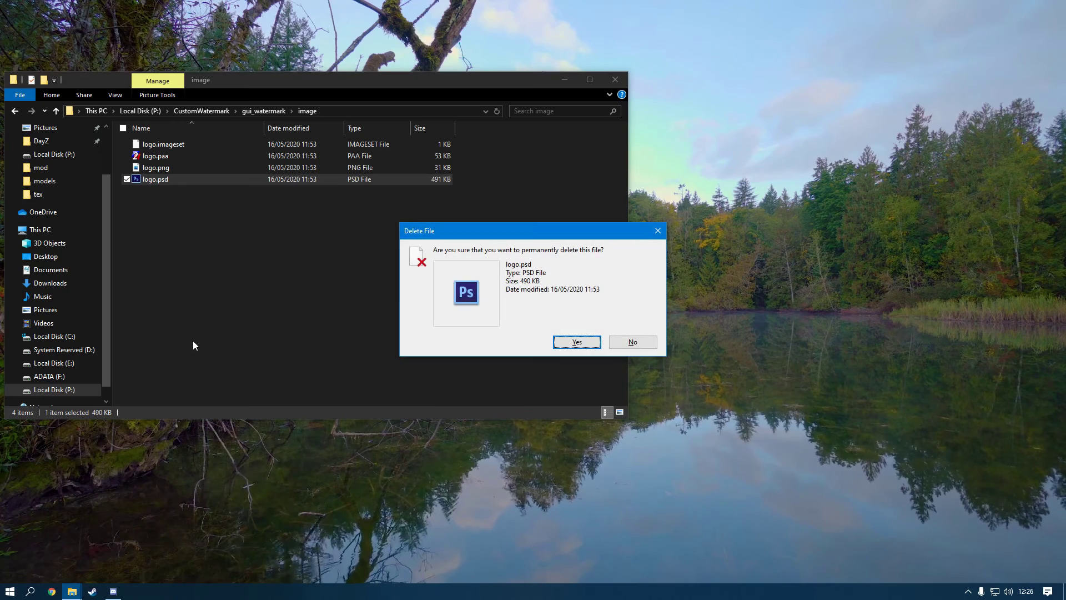
pyautogui.click(577, 341)
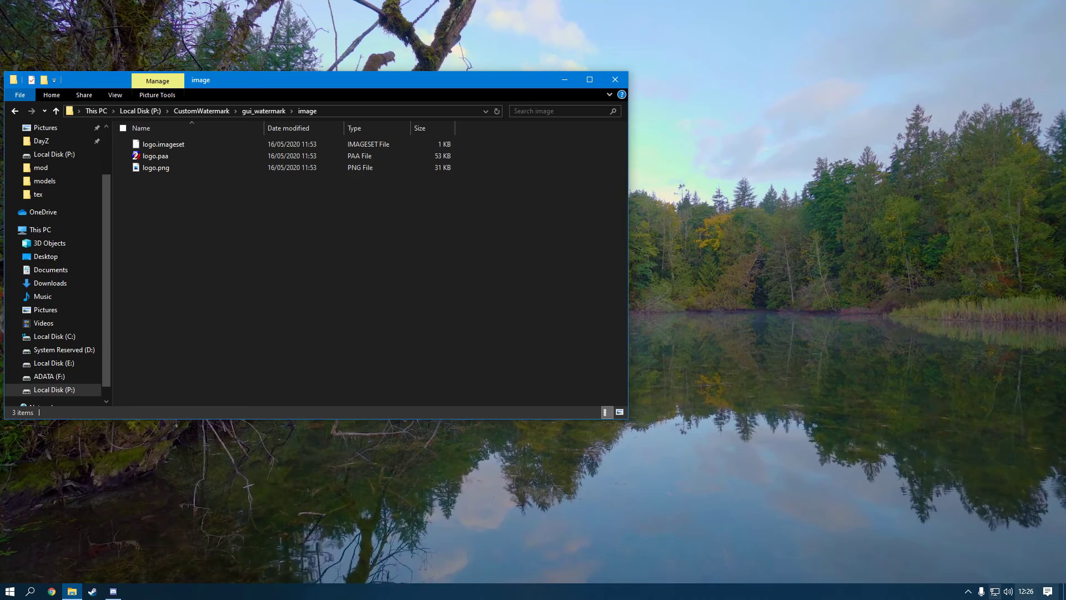
pyautogui.click(981, 591)
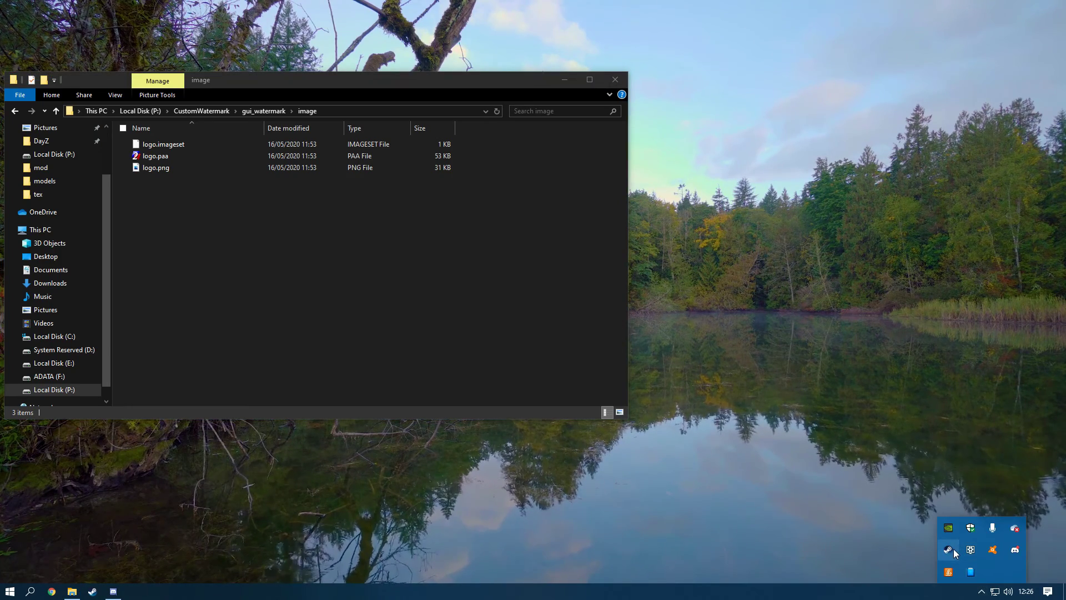
# - Launch DayZ Tools from the Steam tray and open logo.paa in Tex View
pyautogui.rightClick(953, 548)
pyautogui.click(851, 403)
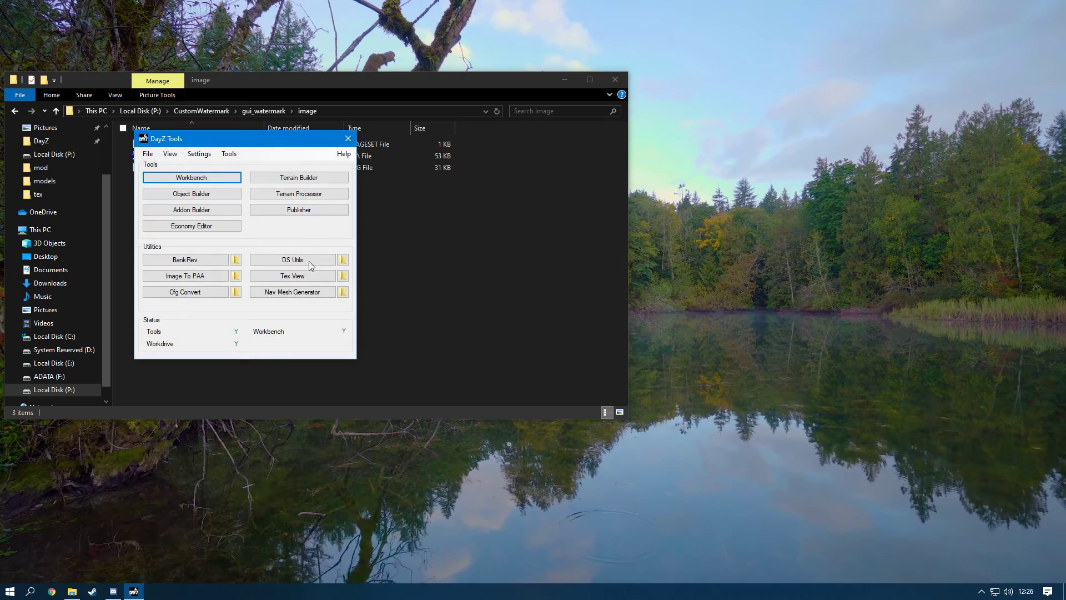
pyautogui.click(288, 278)
pyautogui.click(27, 37)
pyautogui.click(40, 51)
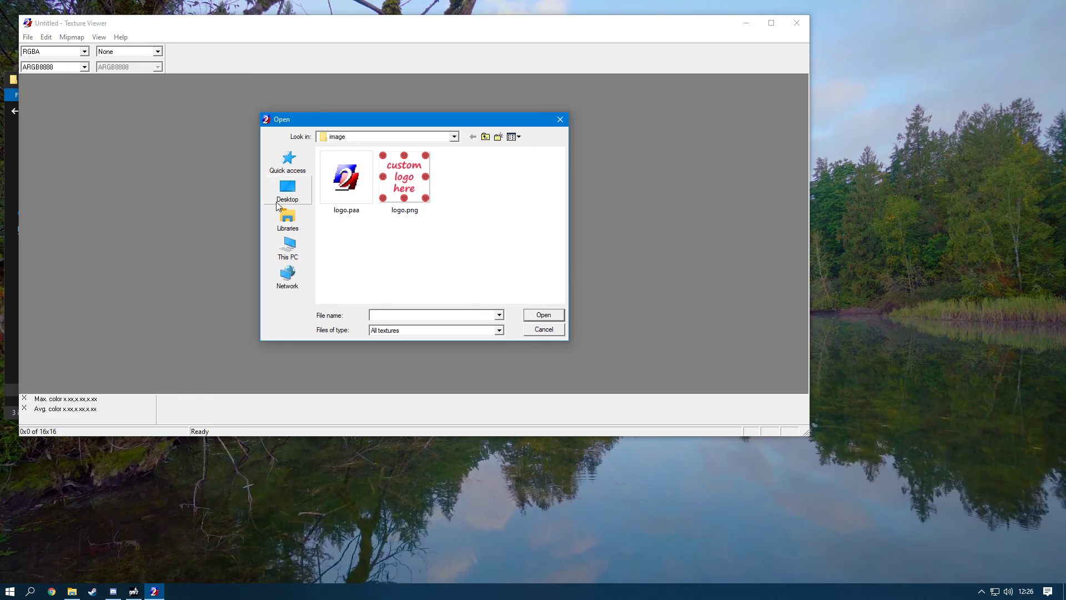
pyautogui.click(358, 214)
pyautogui.doubleClick(357, 211)
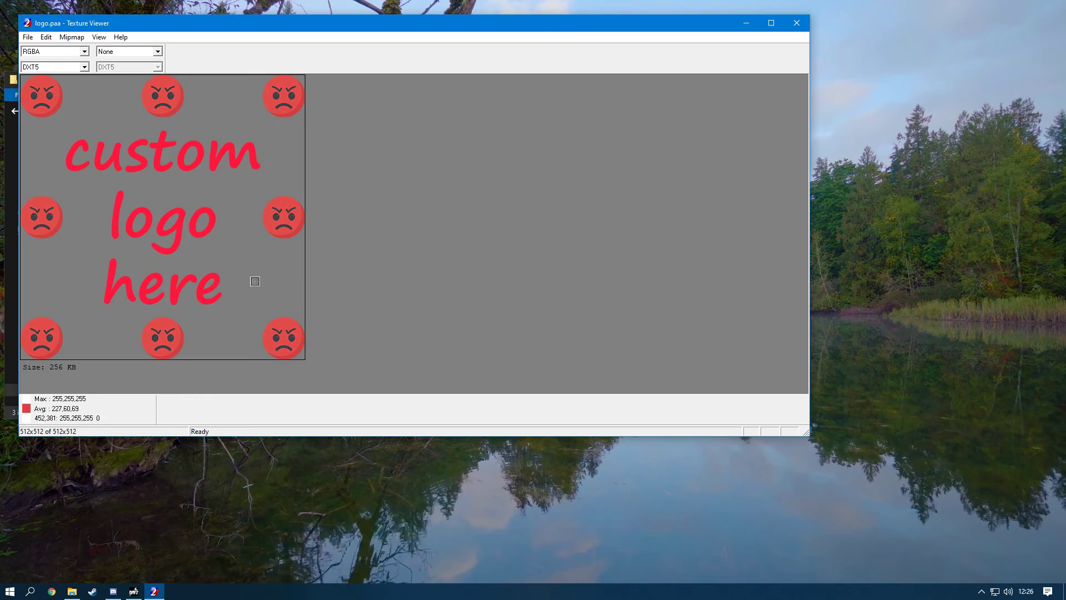
# - Save the texture as logo.png instead of logo.paa
pyautogui.click(32, 39)
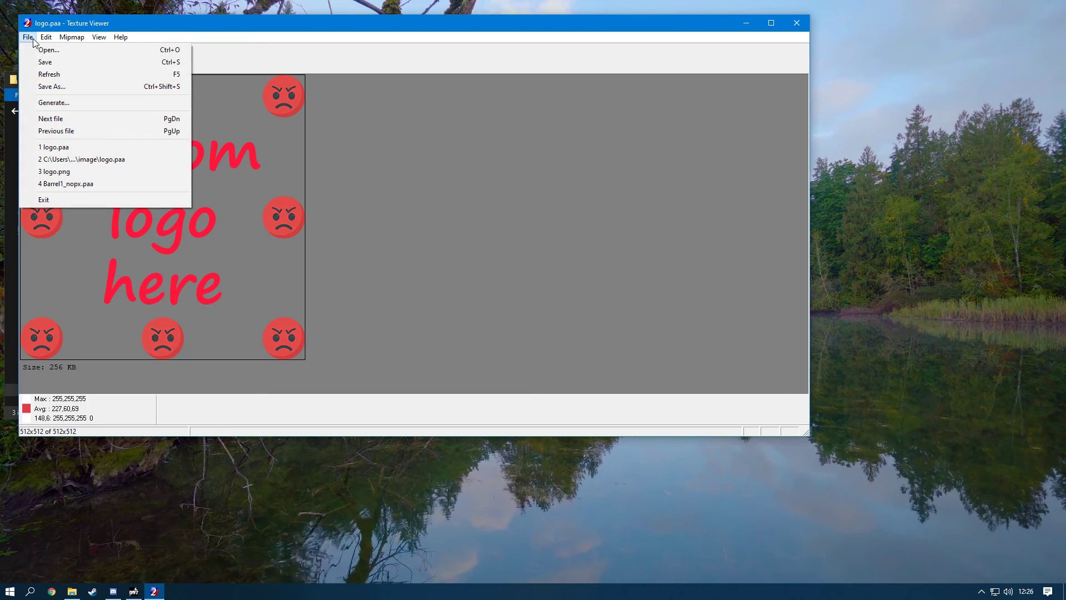
pyautogui.click(53, 86)
pyautogui.click(392, 316)
pyautogui.press('BackSpace')
pyautogui.press('BackSpace')
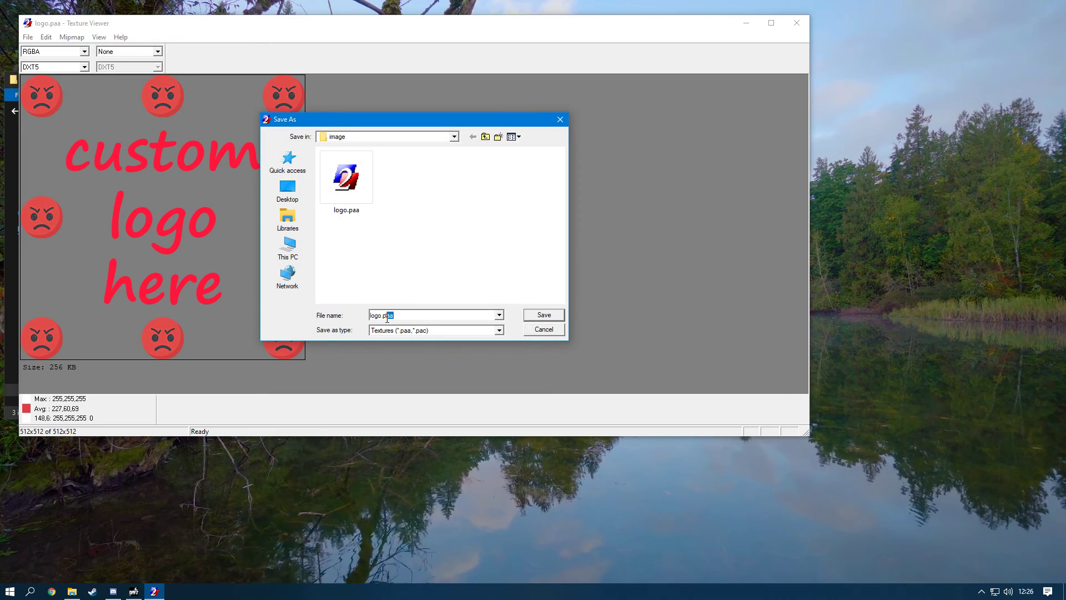
pyautogui.write('ng')
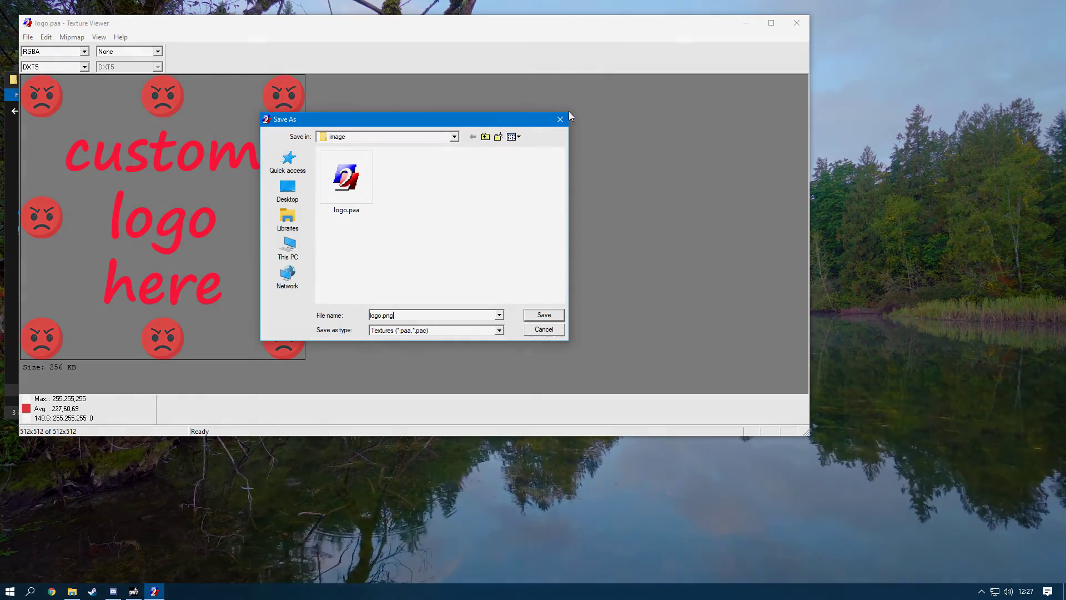
pyautogui.press('Return')
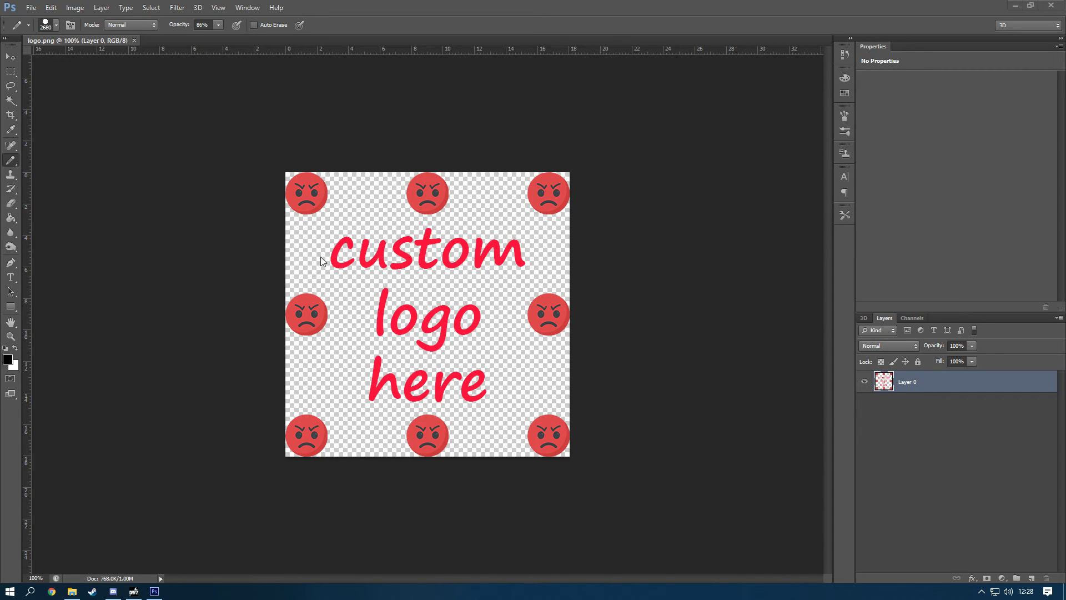
# - With an enlarged Eraser brush, wipe out the angry-face emojis and 'custom logo here' text
pyautogui.click(220, 26)
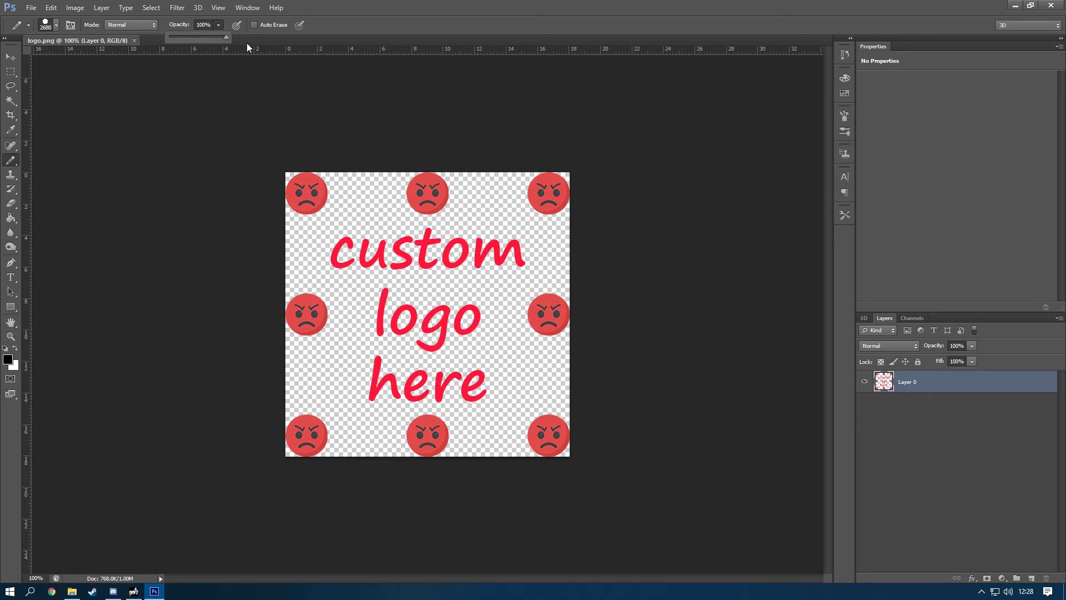
pyautogui.click(11, 204)
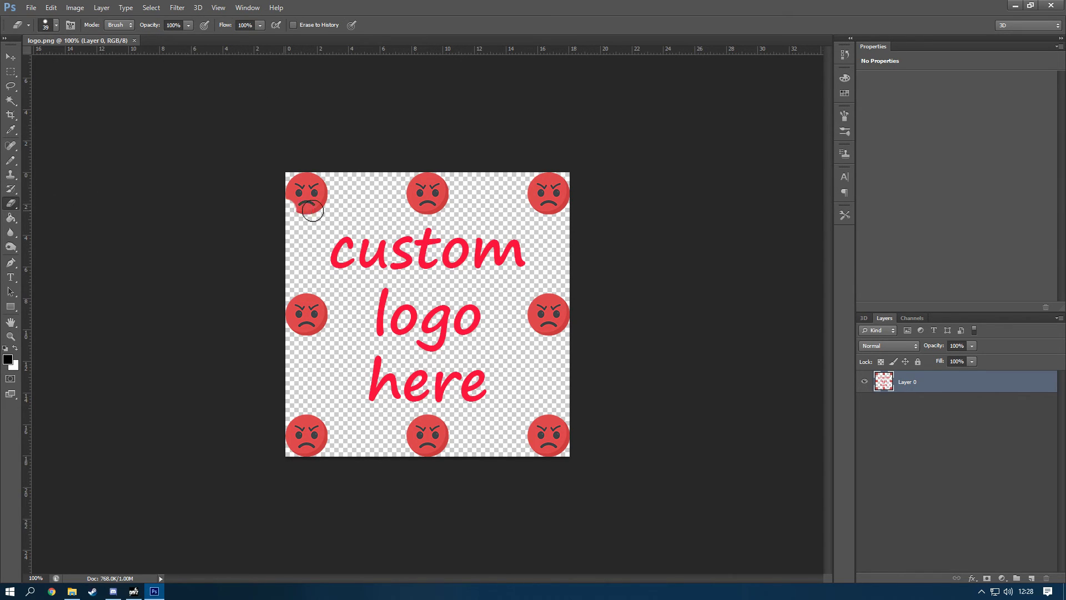
pyautogui.moveTo(313, 211); pyautogui.dragTo(298, 210)
pyautogui.rightClick(345, 219)
pyautogui.moveTo(268, 175)
pyautogui.mouseDown()
pyautogui.moveTo(491, 171)
pyautogui.moveTo(293, 164)
pyautogui.moveTo(535, 232)
pyautogui.moveTo(281, 285)
pyautogui.moveTo(464, 325)
pyautogui.moveTo(155, 412)
pyautogui.moveTo(437, 392)
pyautogui.mouseUp()
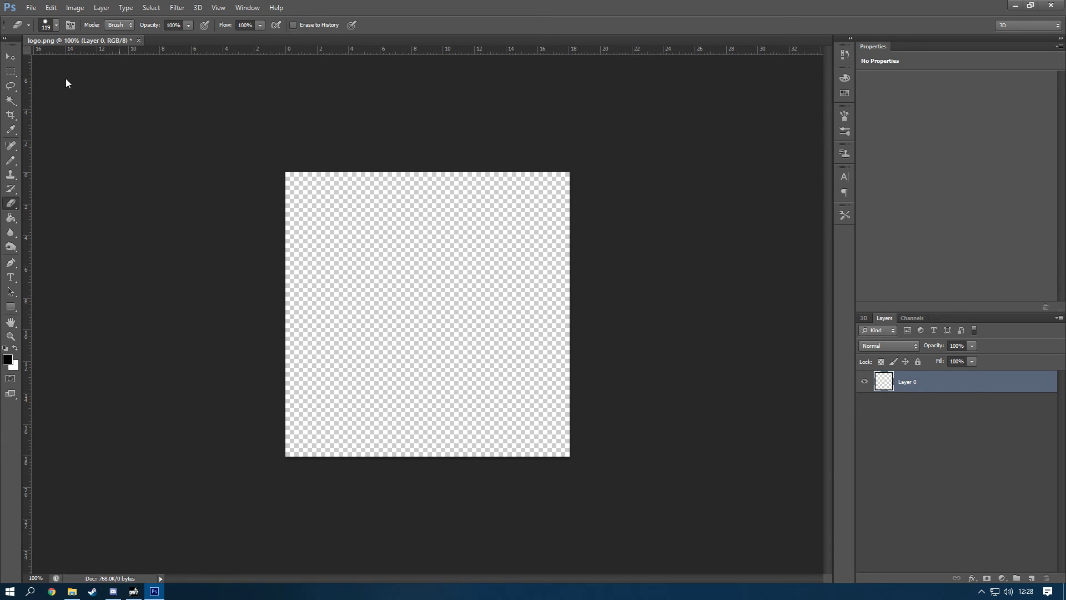
# - Place logo.png from Pictures\YT into the document
pyautogui.click(36, 10)
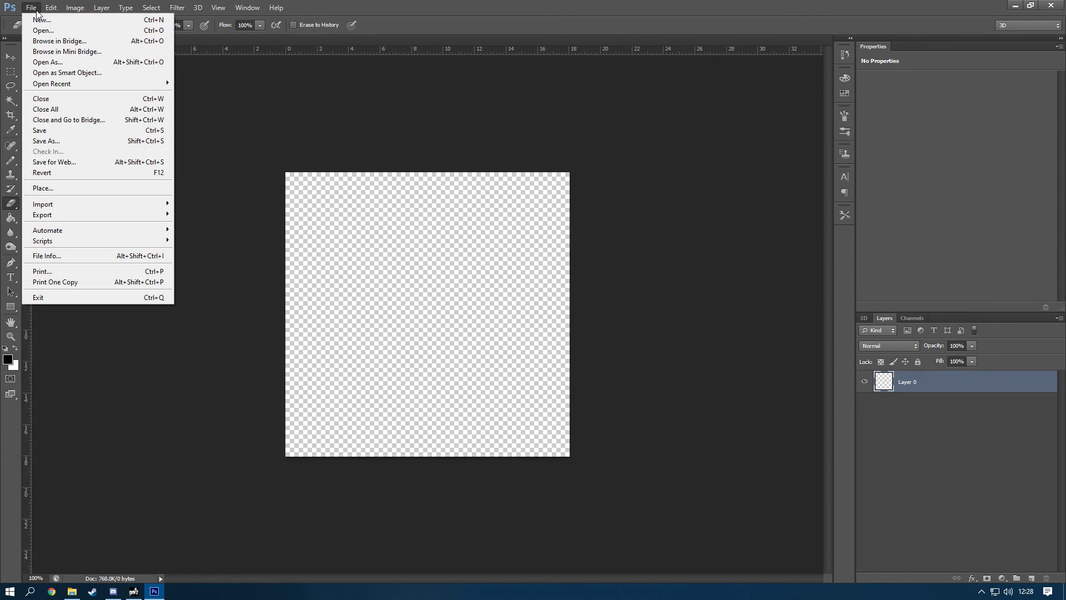
pyautogui.click(57, 186)
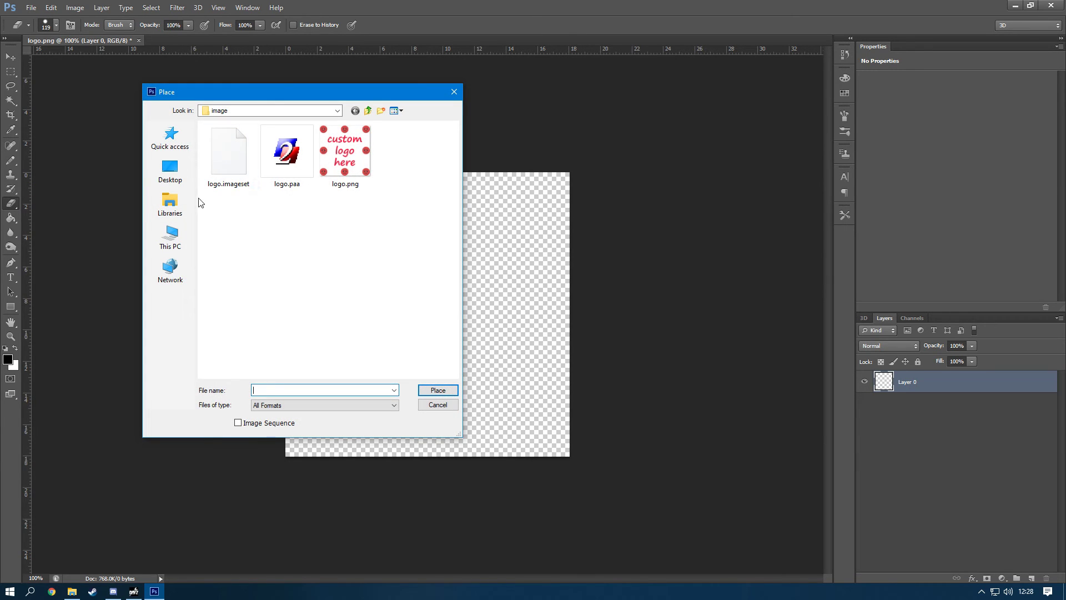
pyautogui.click(170, 238)
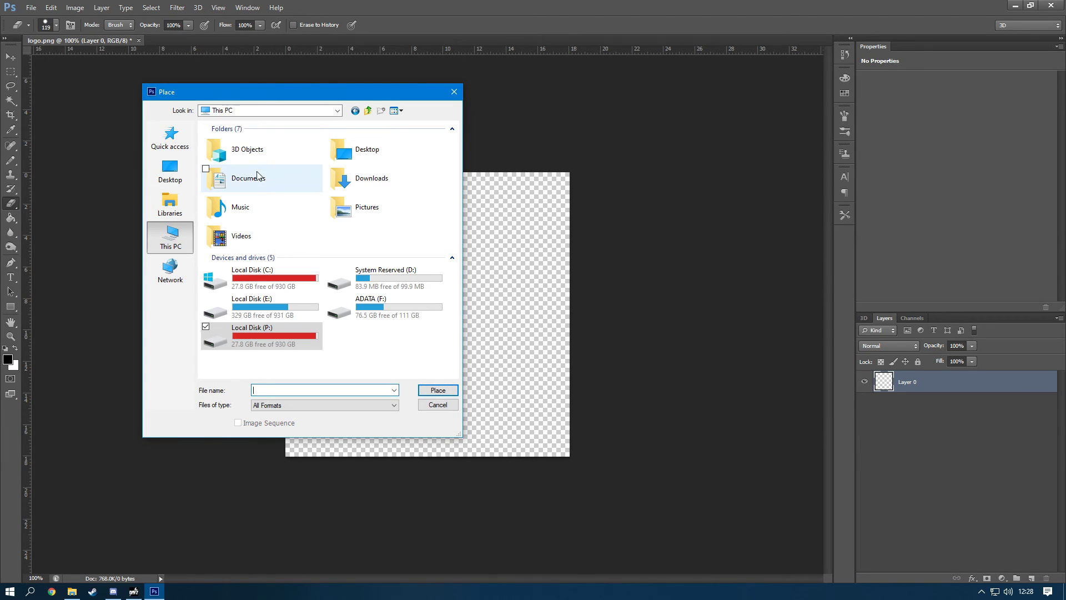
pyautogui.doubleClick(371, 209)
pyautogui.doubleClick(386, 167)
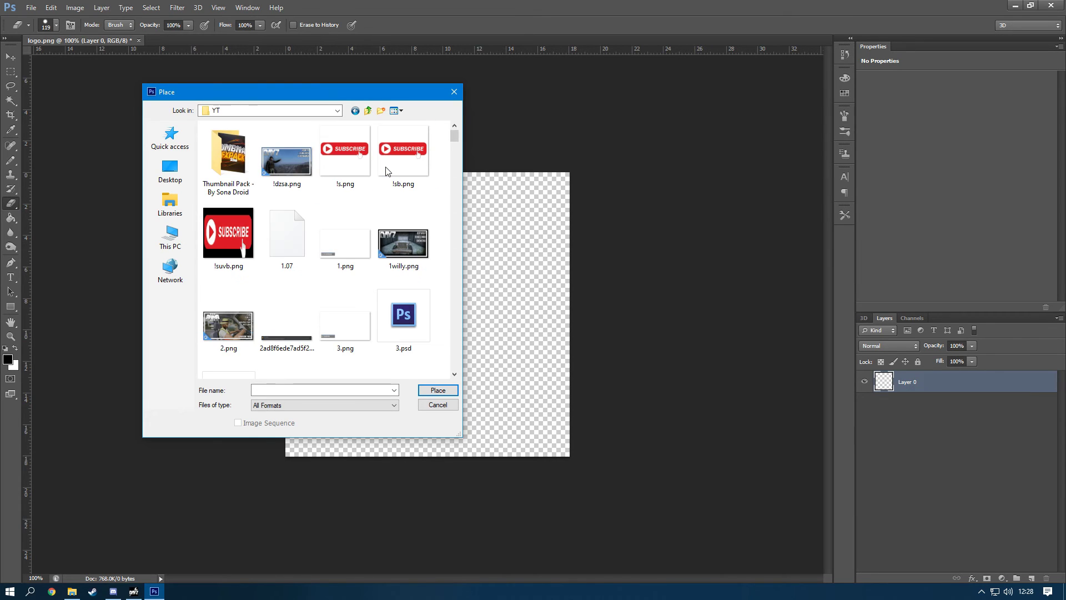
pyautogui.scroll(-3, 383, 178)
pyautogui.scroll(-2, 382, 182)
pyautogui.scroll(-10, 382, 181)
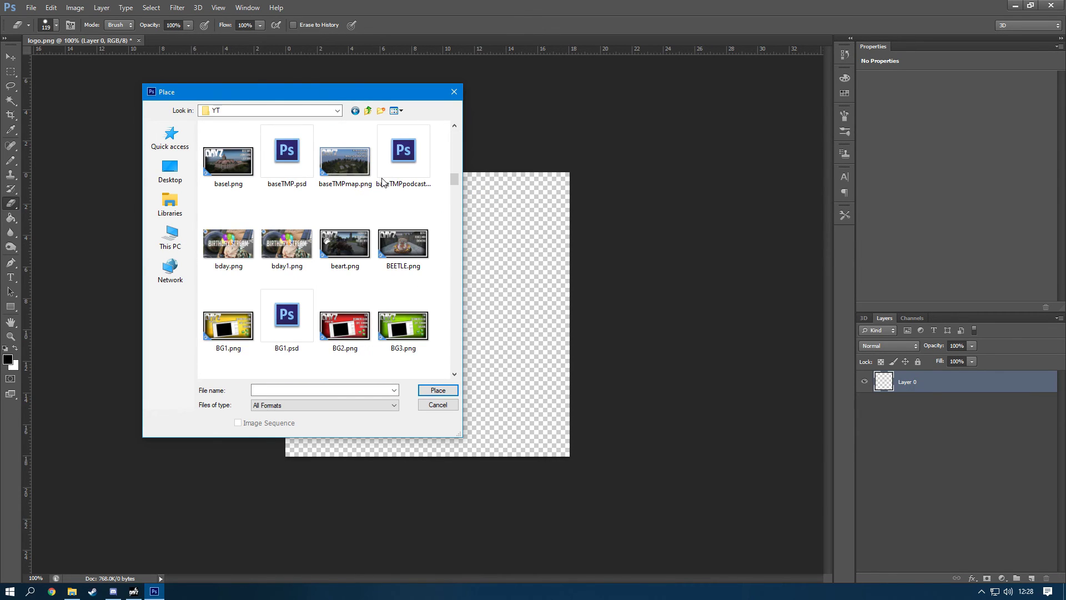
pyautogui.scroll(-10, 382, 181)
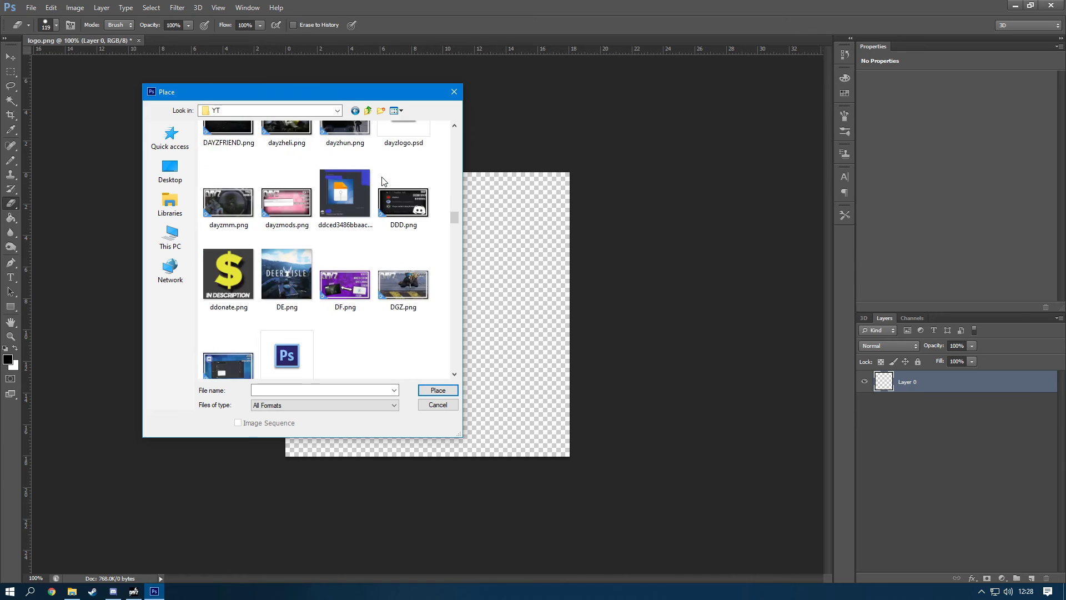
pyautogui.scroll(-10, 382, 181)
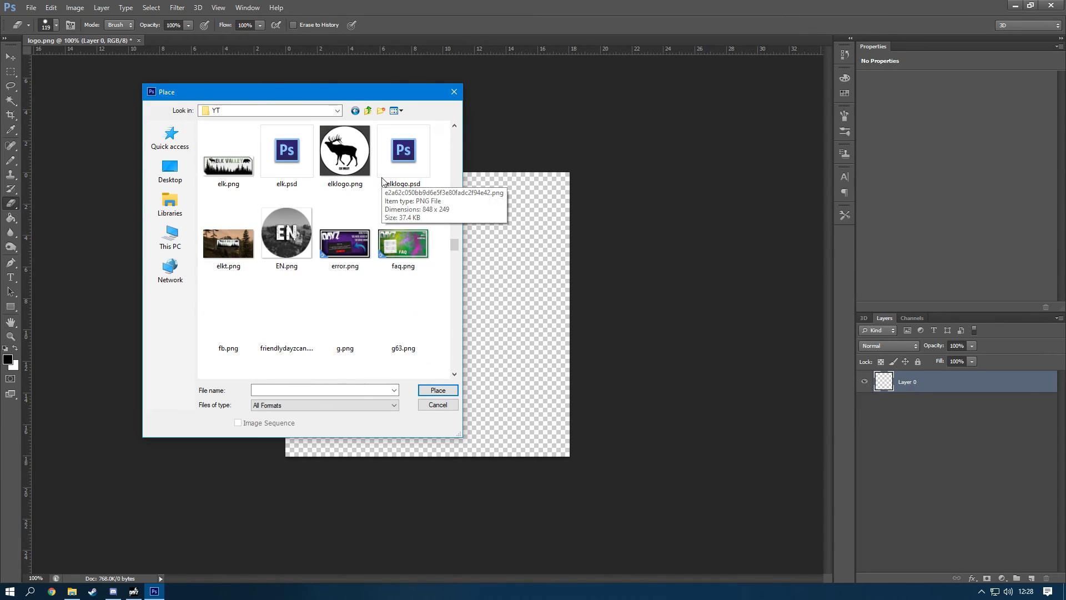
pyautogui.scroll(-5, 229, 215)
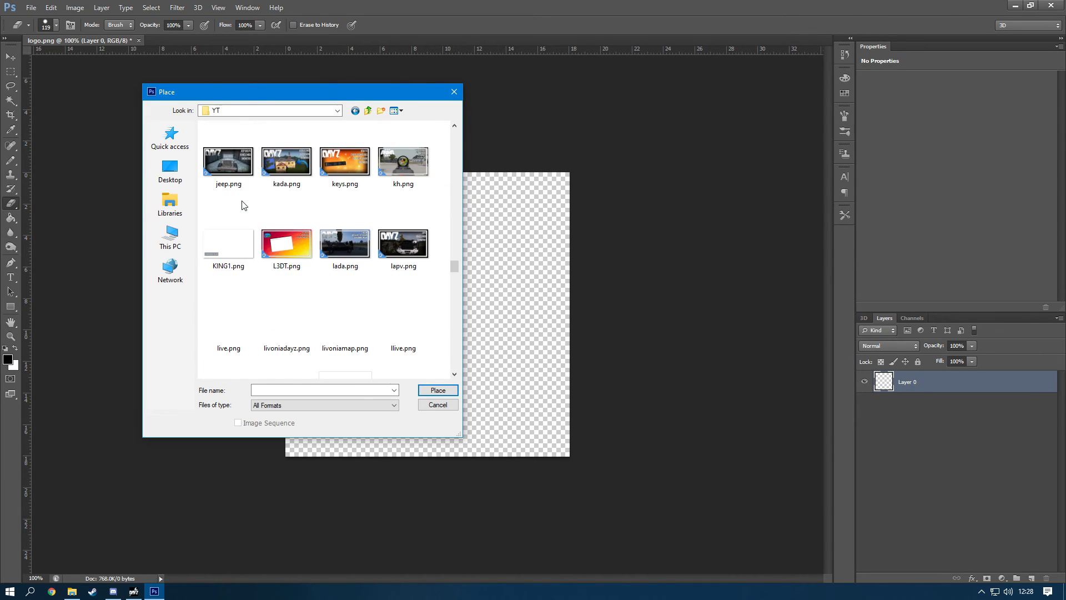
pyautogui.doubleClick(286, 296)
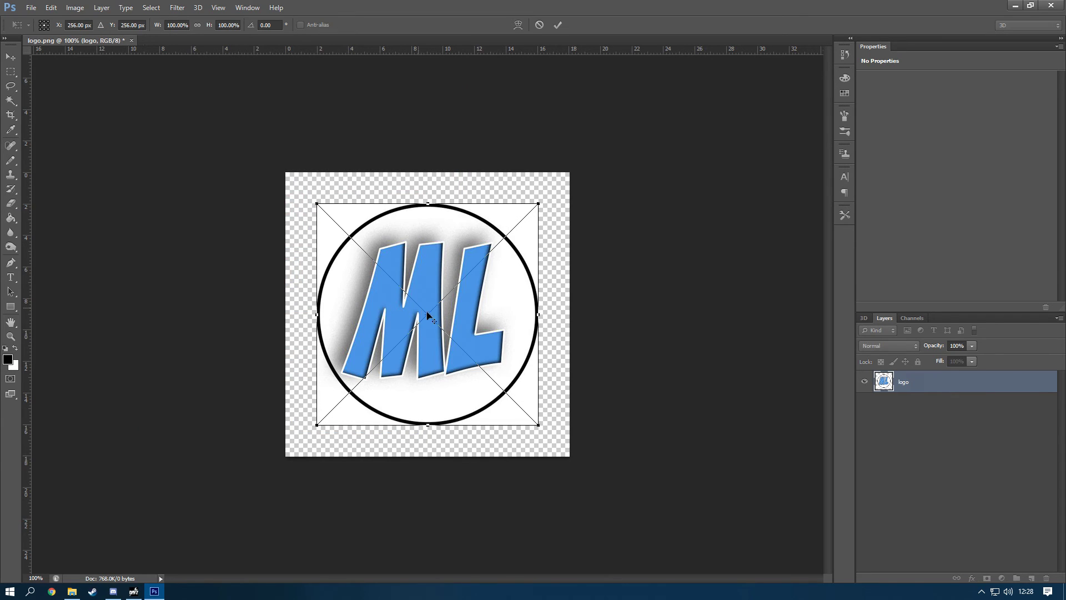
# - Move the ML logo to the top-left, scale it to 128% to fill the canvas, and save
pyautogui.moveTo(481, 327); pyautogui.dragTo(451, 296)
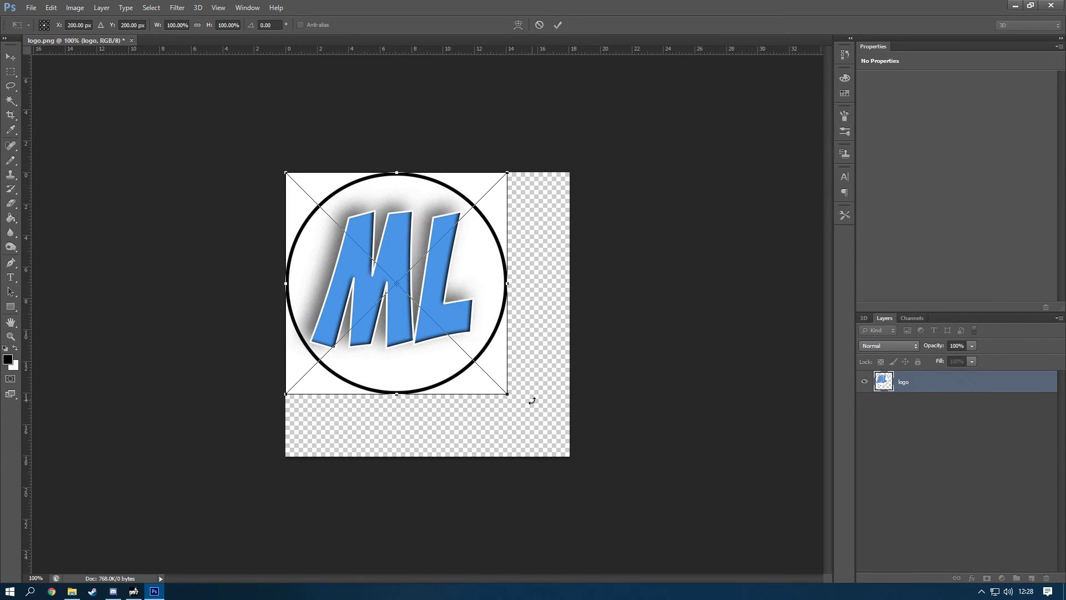
pyautogui.keyDown('shift'); pyautogui.moveTo(508, 394); pyautogui.dragTo(569, 454); pyautogui.keyUp('shift')
pyautogui.press('Return')
pyautogui.press('e')
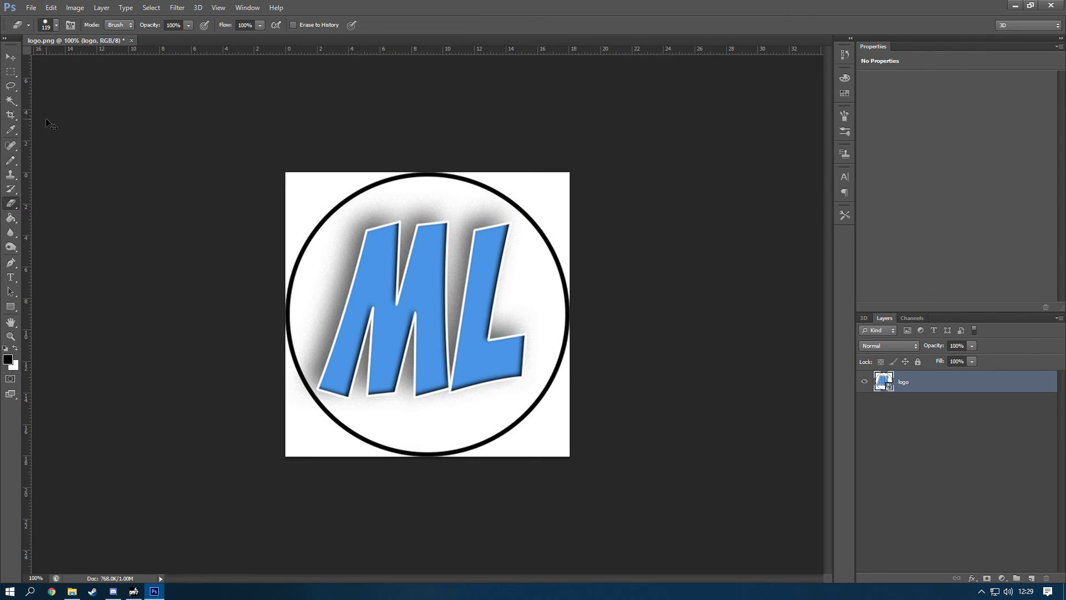
pyautogui.hotkey('ctrl', 's')
# - Close Photoshop and open the new logo.png in DayZ Tools' Tex View
pyautogui.click(1051, 5)
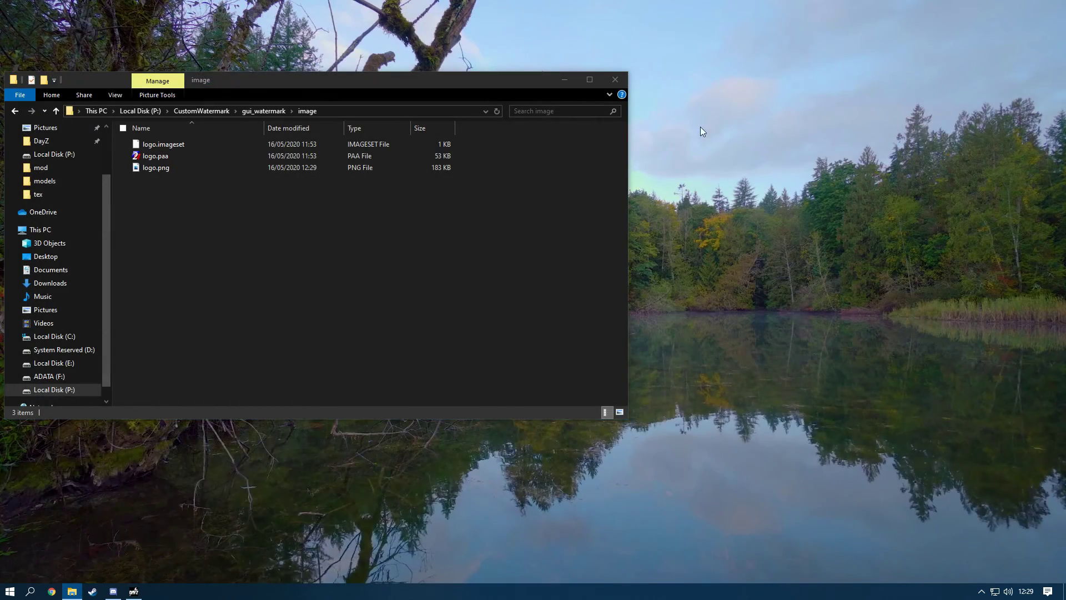
pyautogui.click(133, 591)
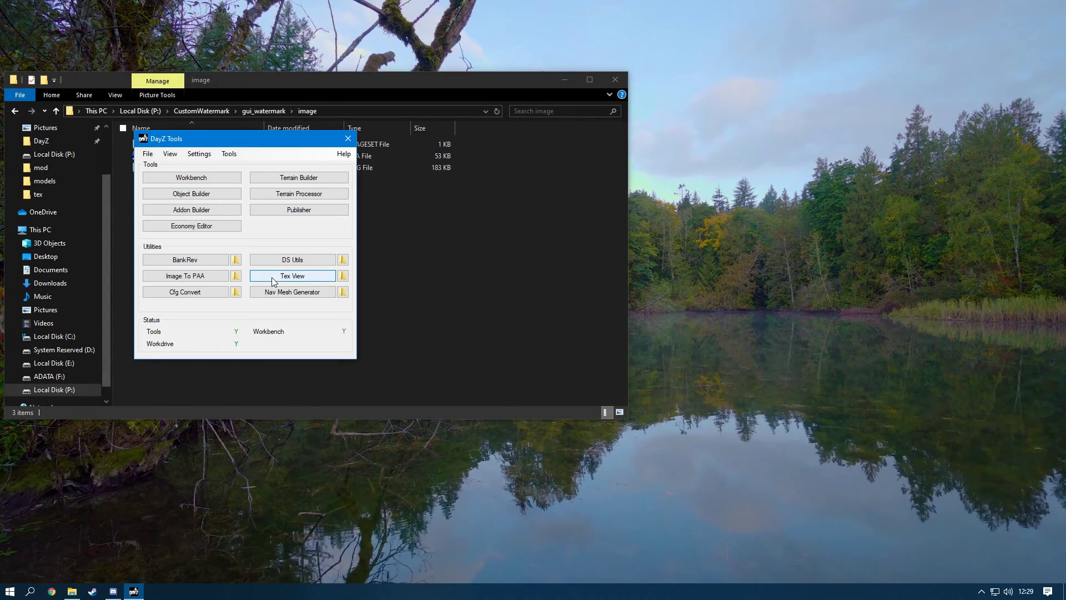
pyautogui.click(272, 278)
pyautogui.click(144, 152)
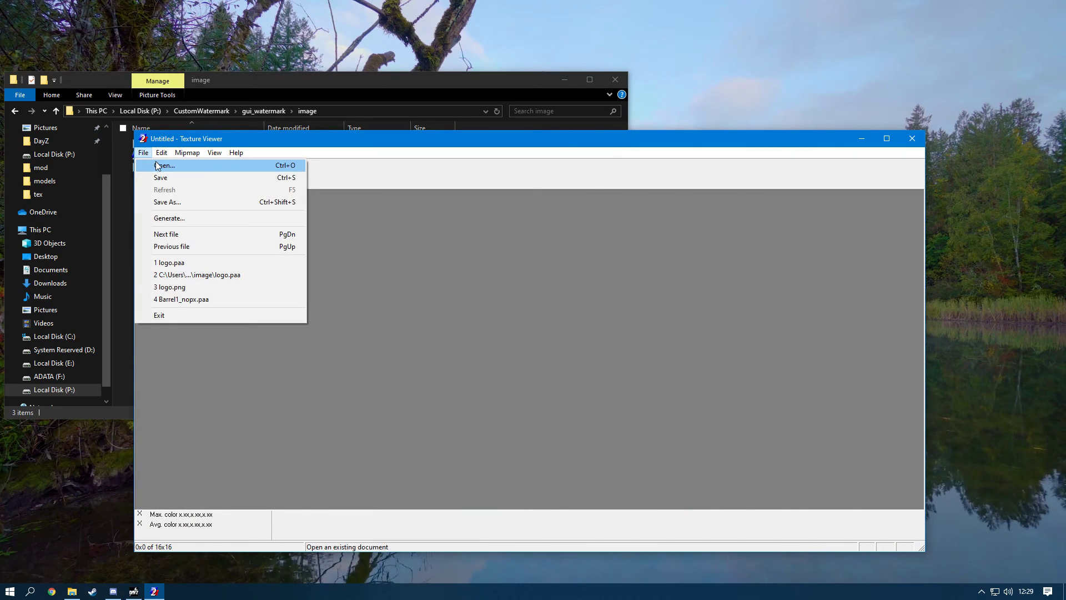
pyautogui.click(158, 166)
pyautogui.doubleClick(502, 311)
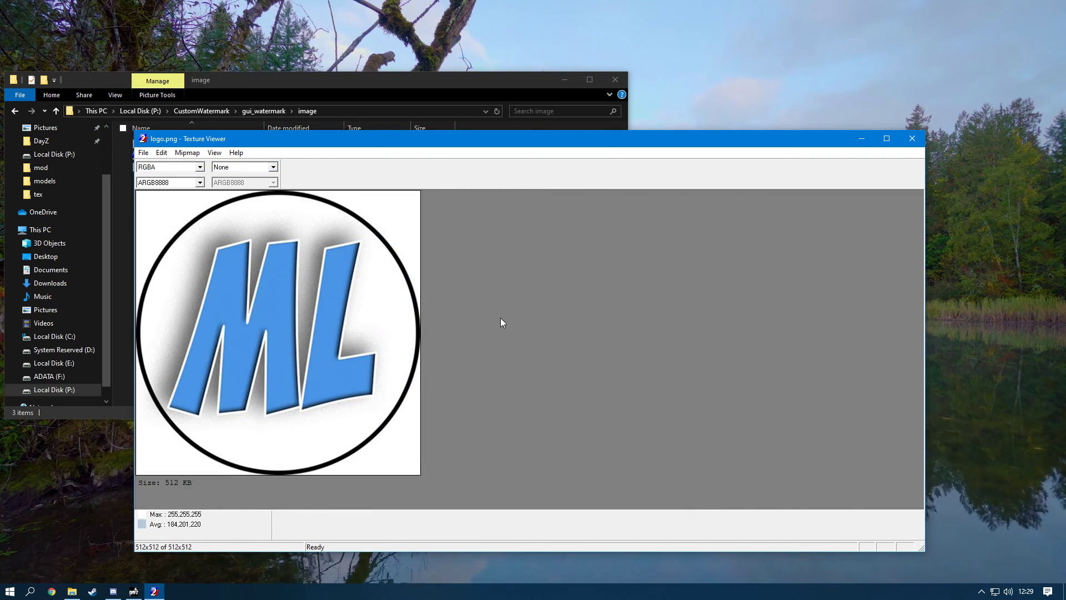
# - Save it over logo.paa, confirming the replacement, and close Tex View
pyautogui.click(143, 153)
pyautogui.click(167, 202)
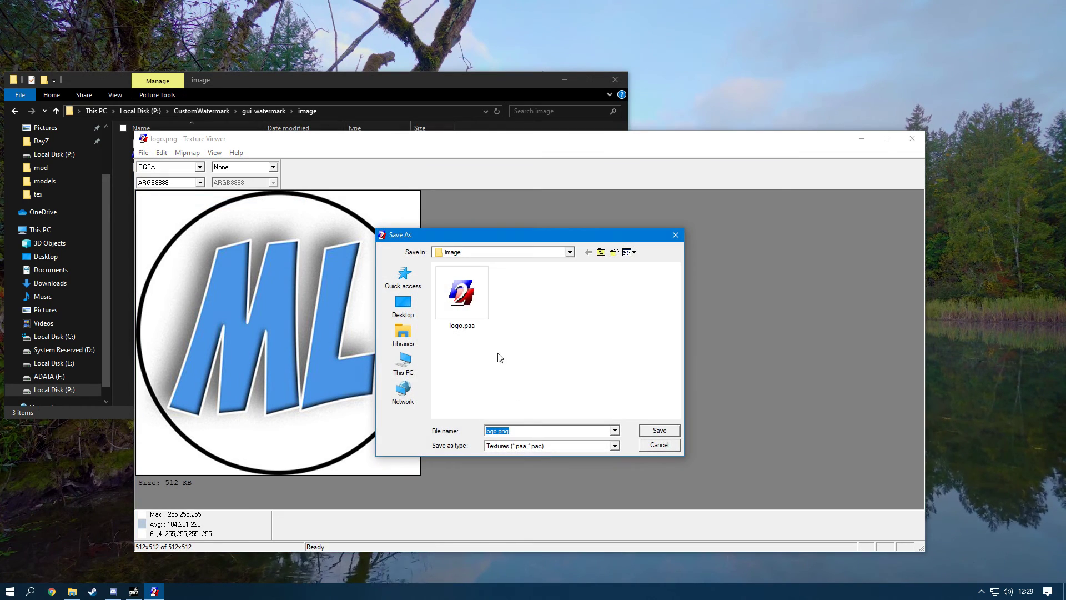
pyautogui.doubleClick(470, 324)
pyautogui.click(569, 302)
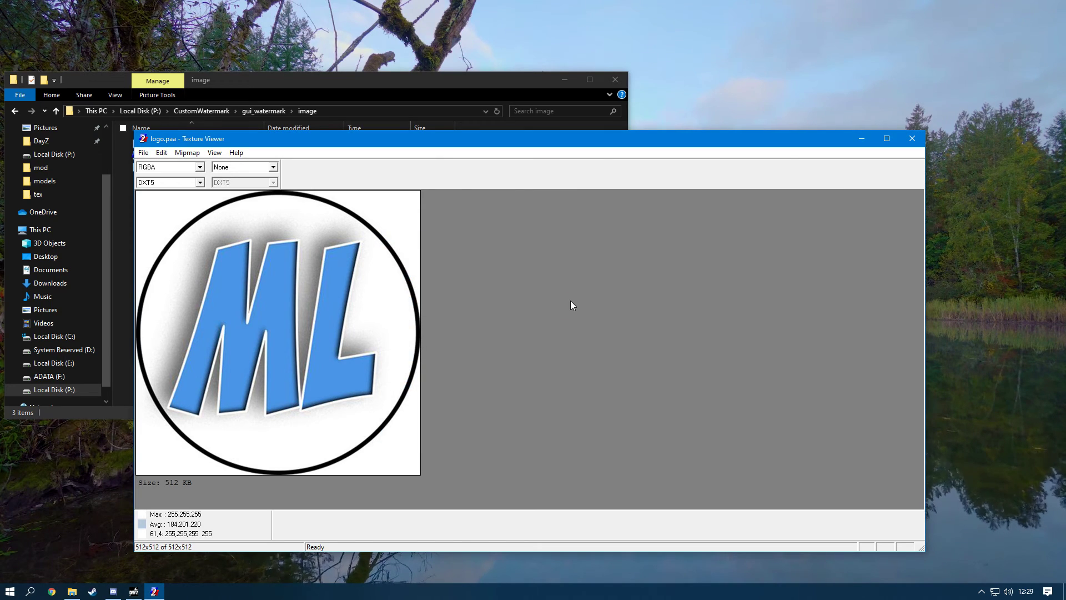
pyautogui.click(912, 140)
# - Delete logo.png from the image folder, leaving only the imageset and PAA
pyautogui.click(401, 238)
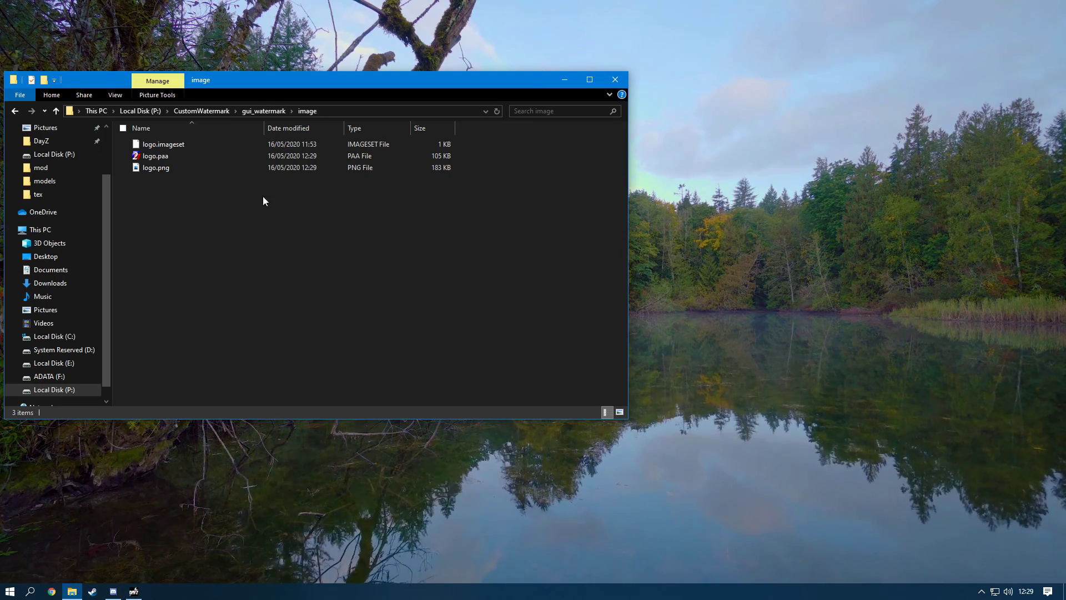
pyautogui.click(201, 172)
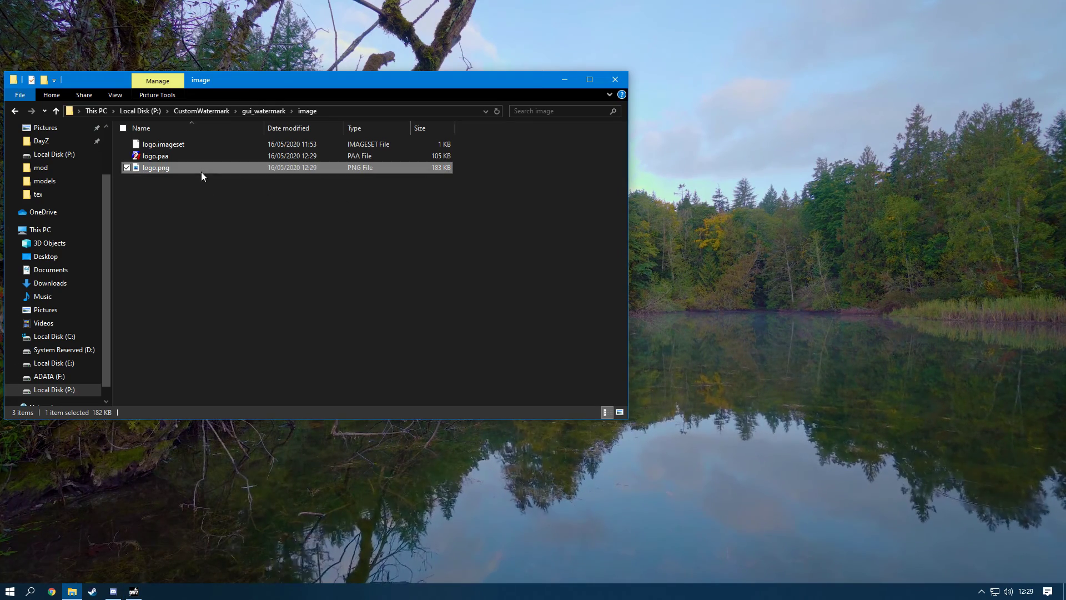
pyautogui.press('Delete')
pyautogui.press('Return')
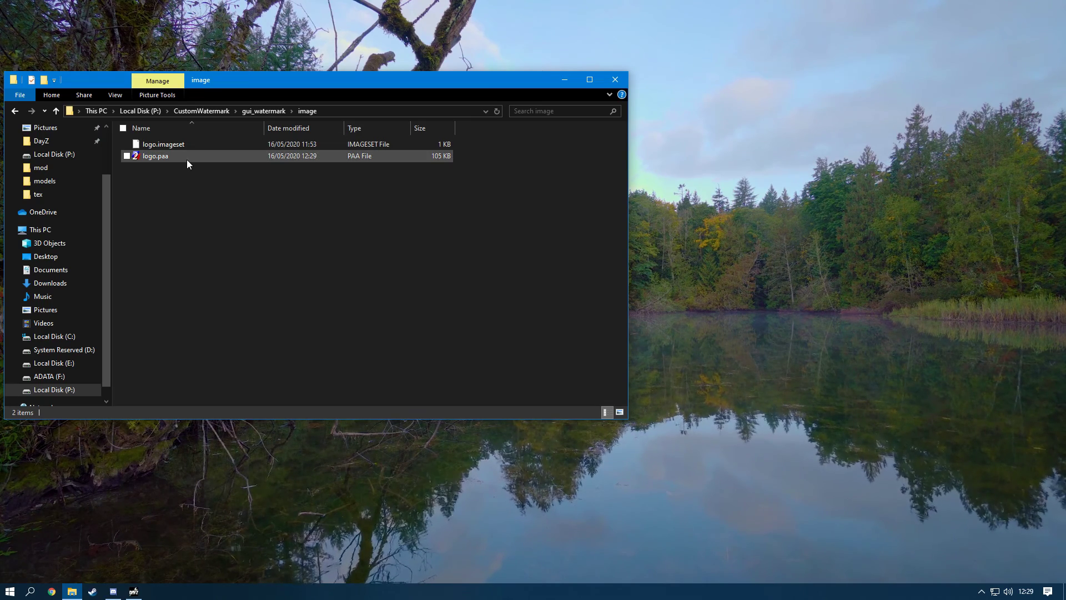
# - Go back up through gui_watermark and CustomWatermark to Local Disk (P:), then return to DayZ Tools
pyautogui.click(261, 110)
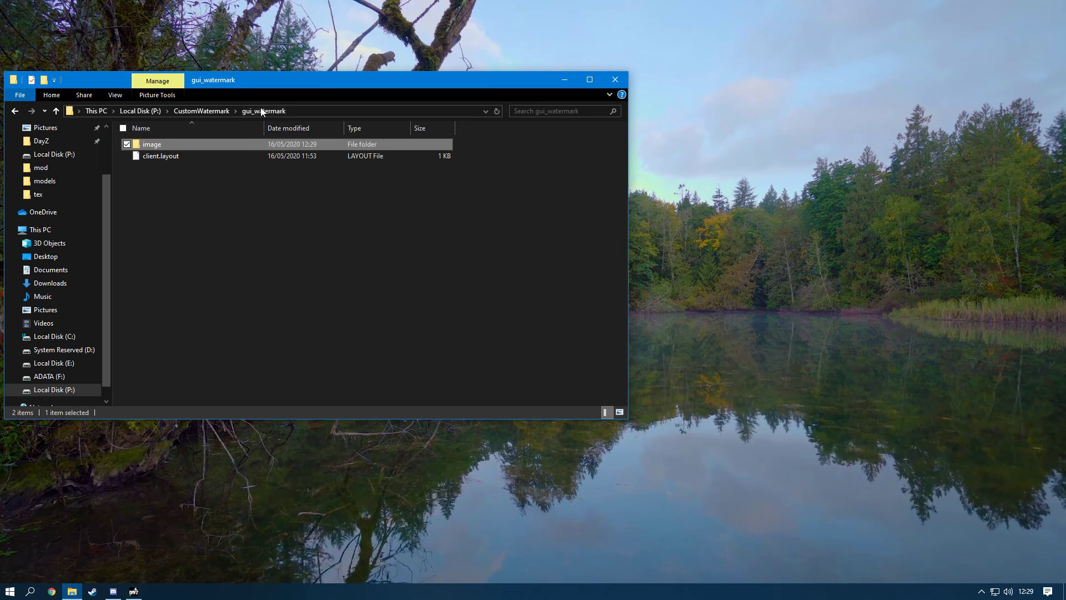
pyautogui.click(219, 111)
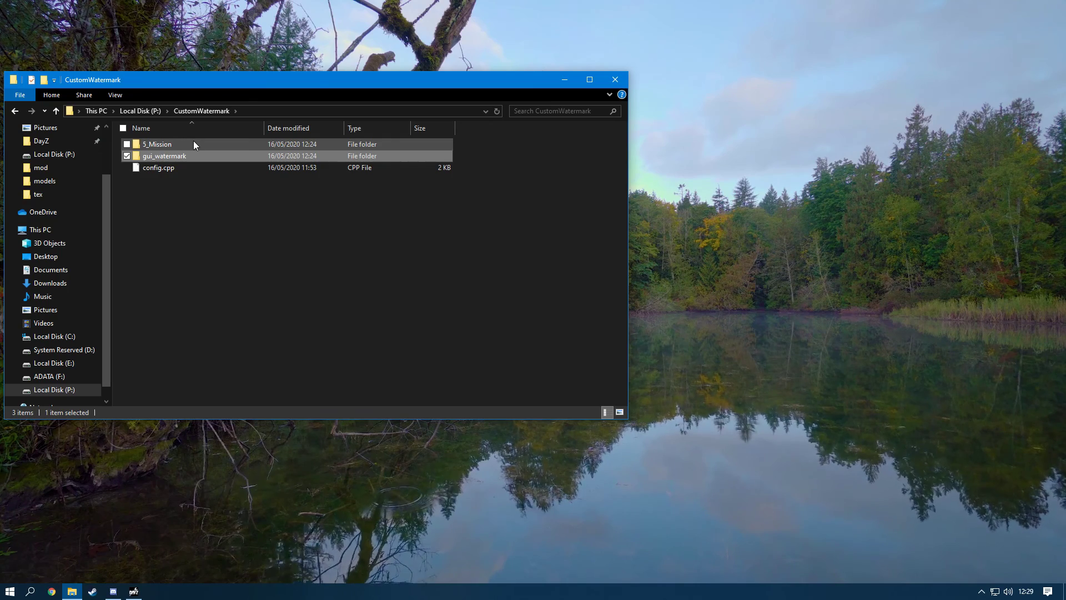
pyautogui.click(143, 111)
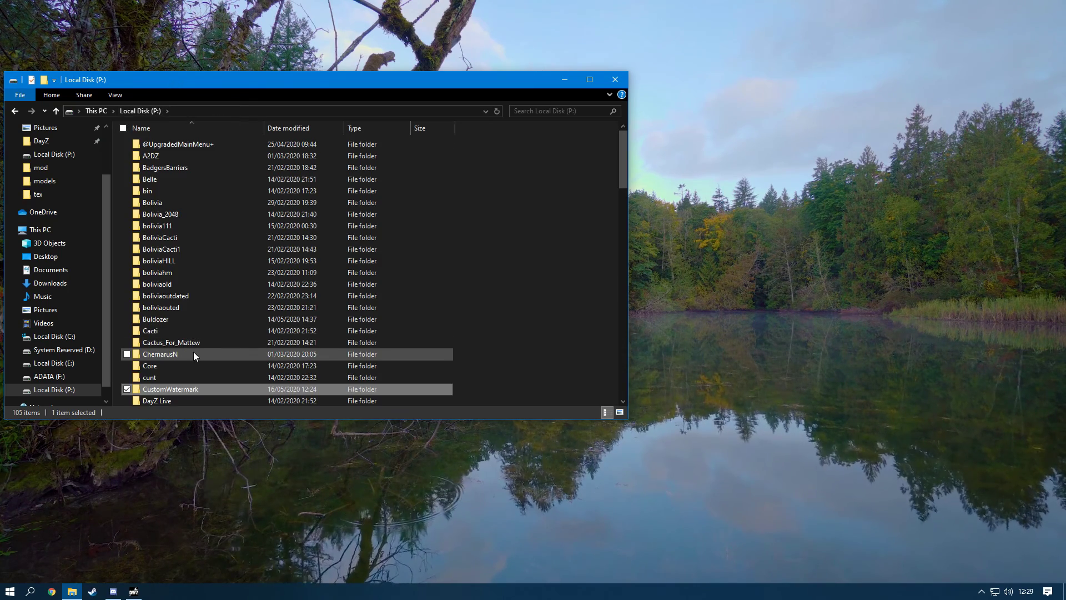
pyautogui.moveTo(140, 592)
pyautogui.click(162, 530)
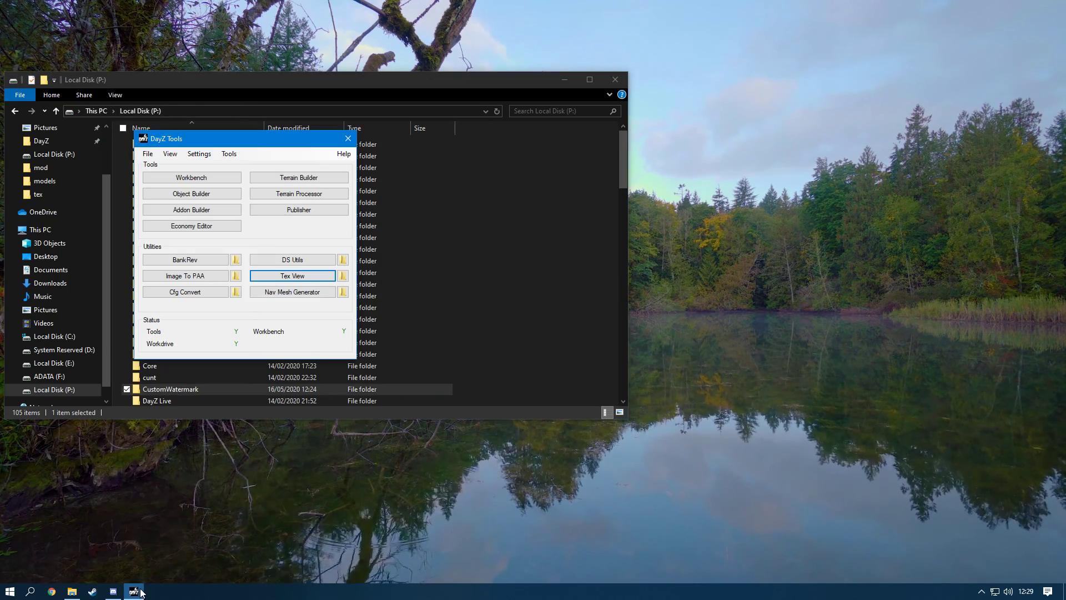
# - Launch Addon Builder and review its Options: copy-directly patterns (*.imageset, *.paa) and project folder P:\
pyautogui.click(215, 209)
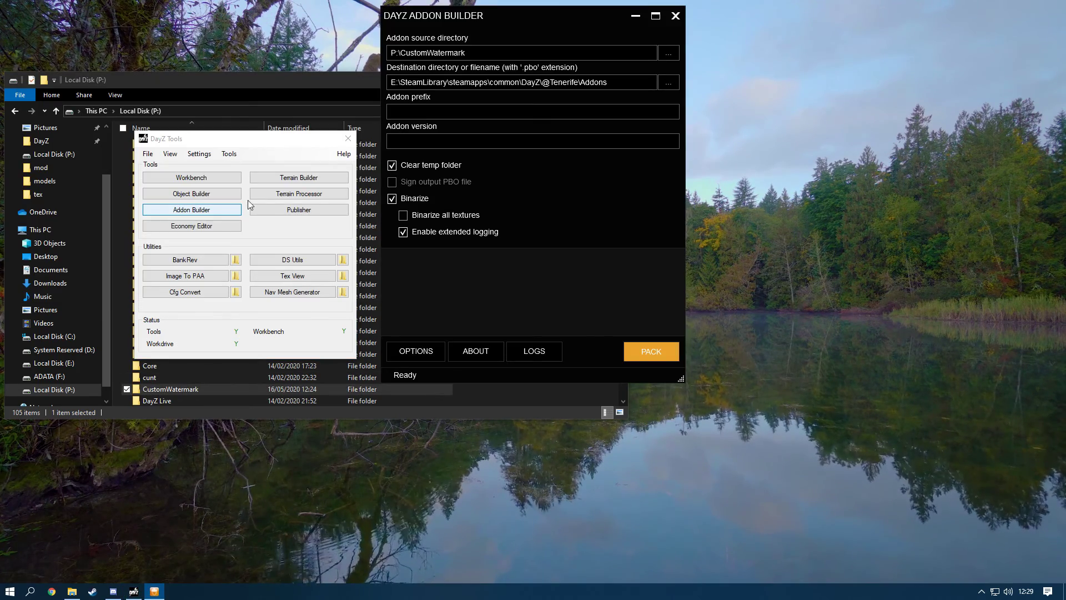
pyautogui.moveTo(443, 185)
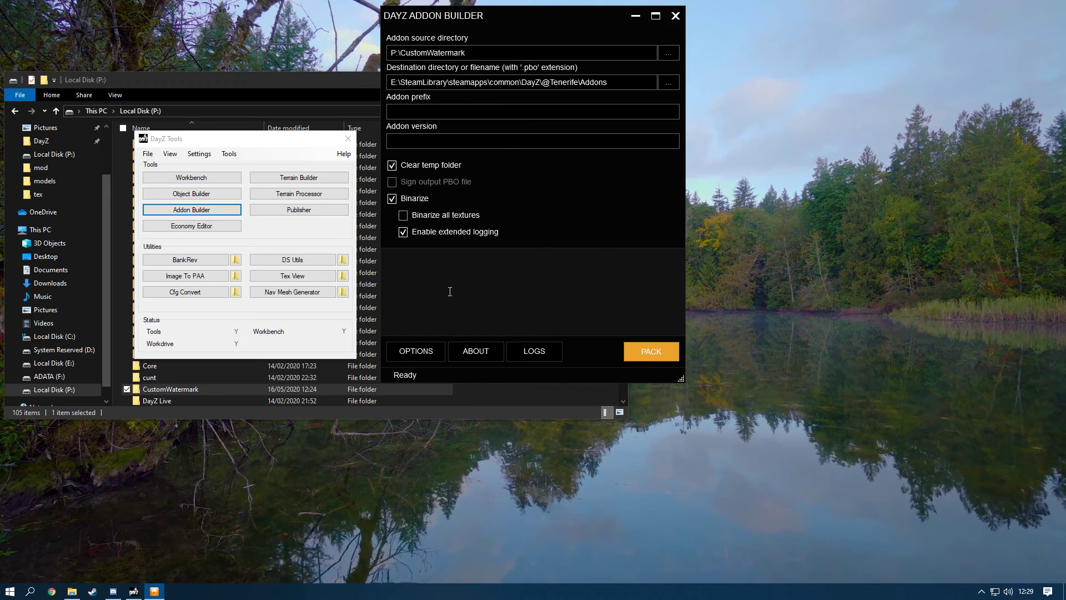
pyautogui.click(425, 353)
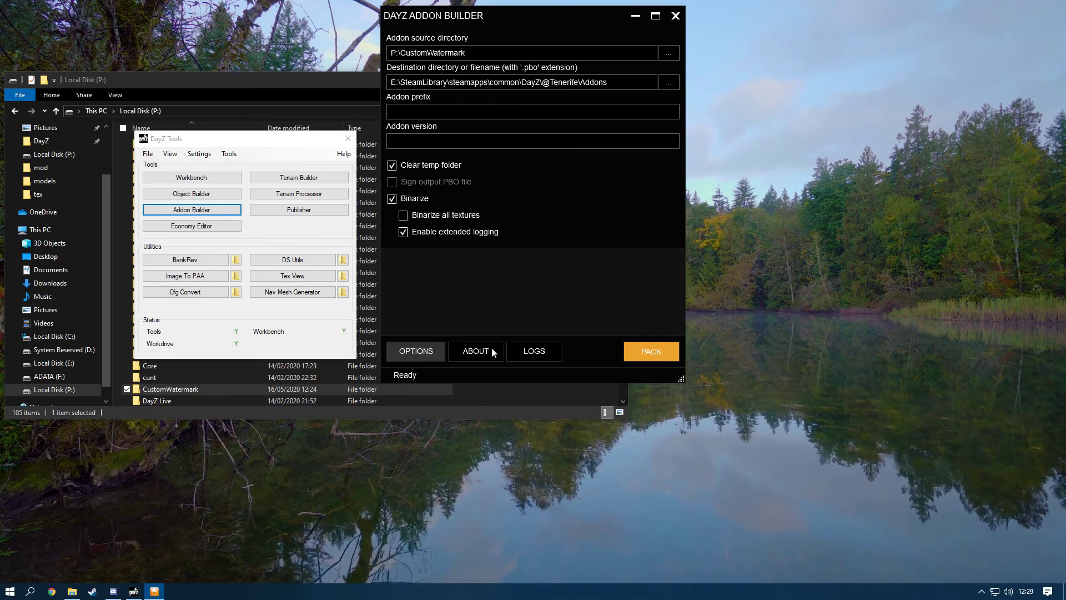
pyautogui.moveTo(645, 92); pyautogui.dragTo(398, 84)
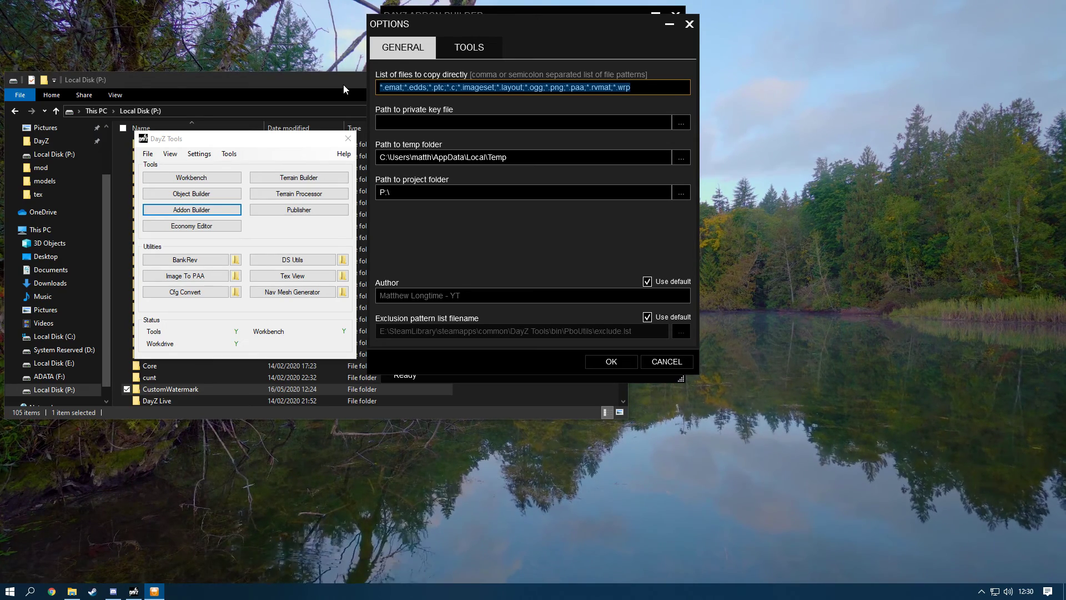
pyautogui.moveTo(632, 85); pyautogui.dragTo(387, 85)
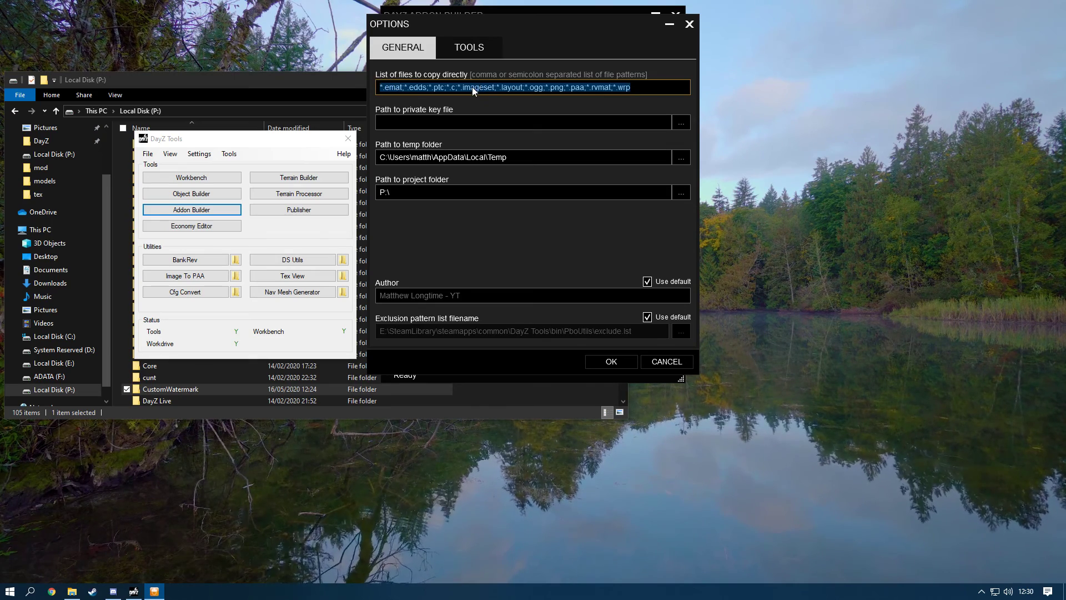
pyautogui.click(414, 191)
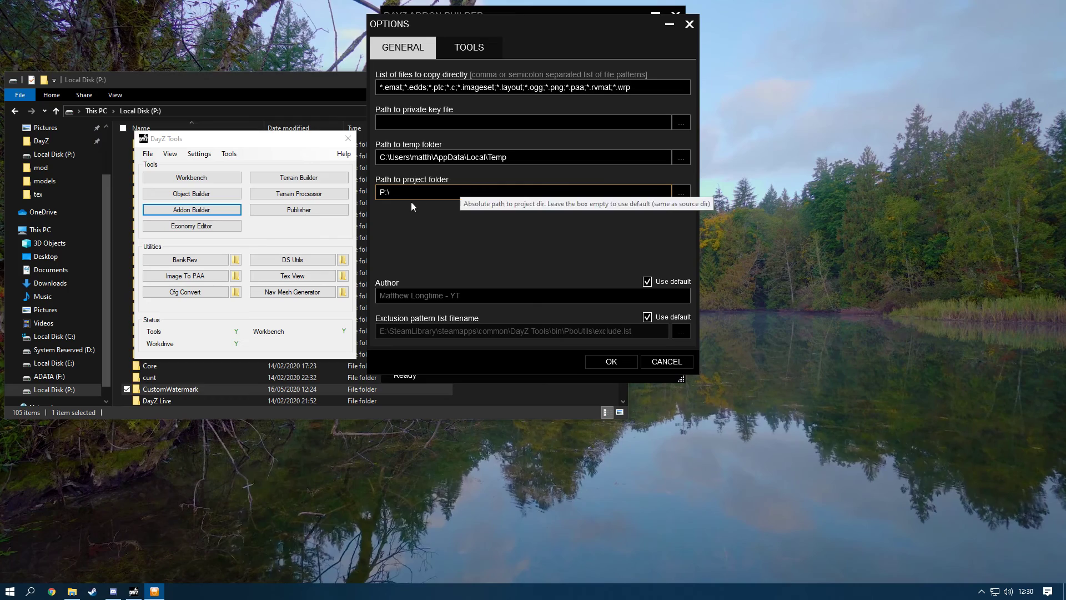
# - Close Options and set the addon source directory to P:\CustomWatermark
pyautogui.click(611, 361)
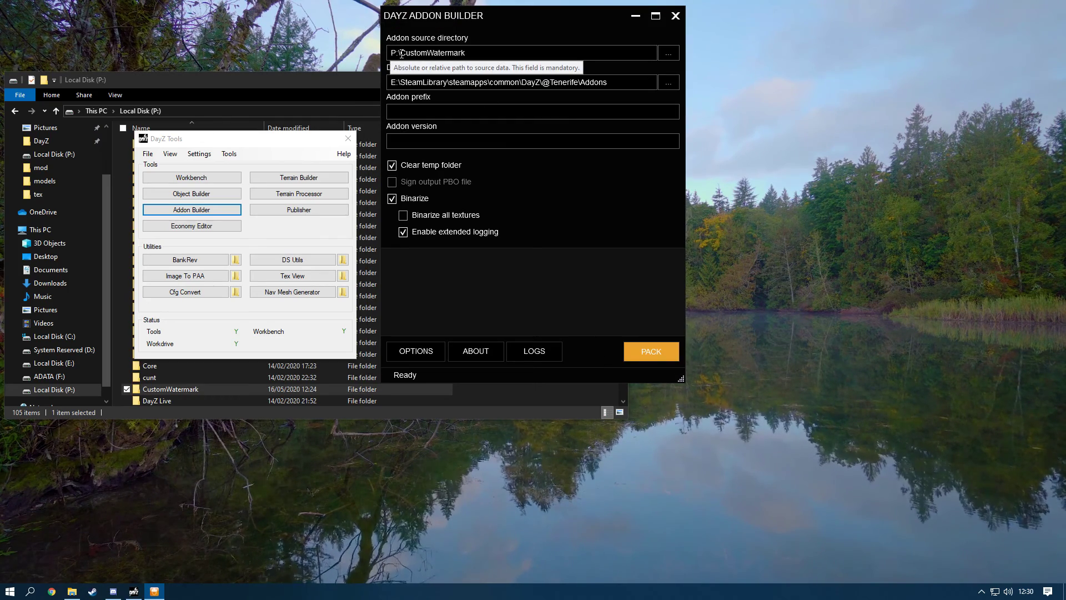
pyautogui.moveTo(481, 50); pyautogui.dragTo(384, 60)
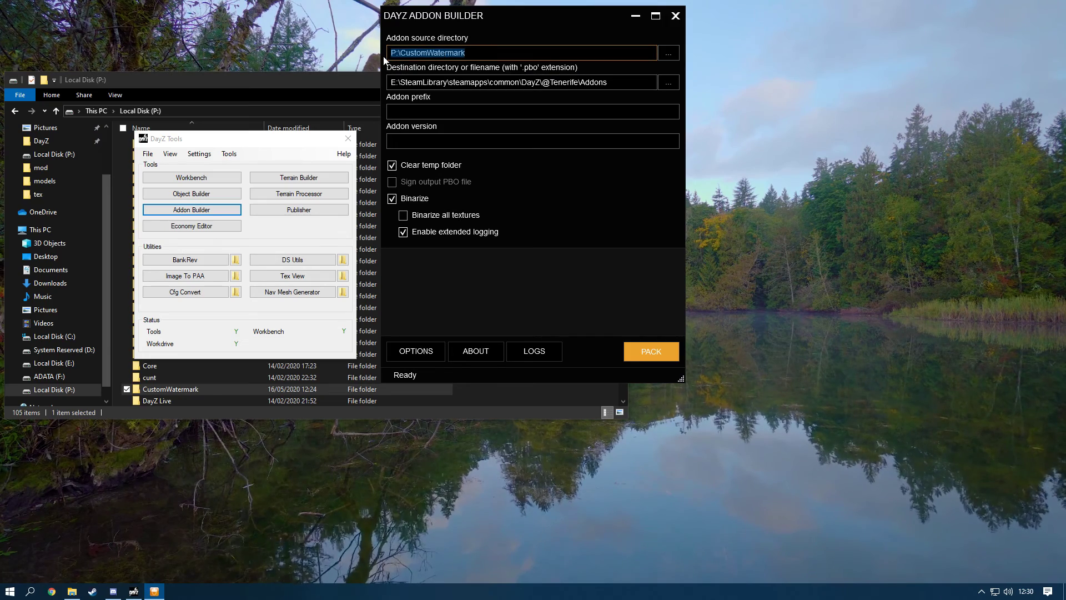
pyautogui.click(504, 51)
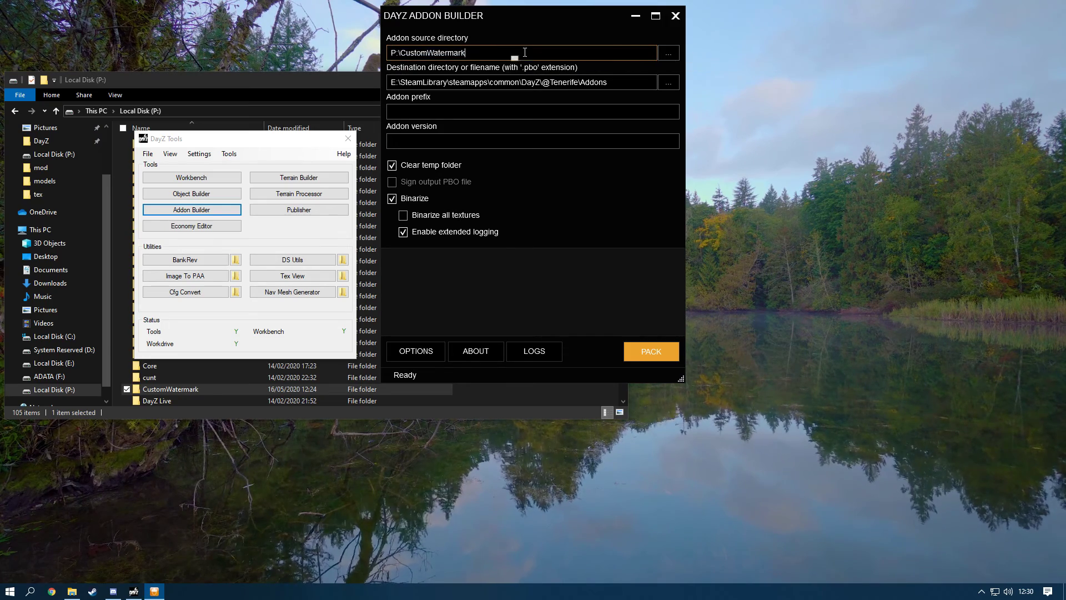
pyautogui.click(669, 52)
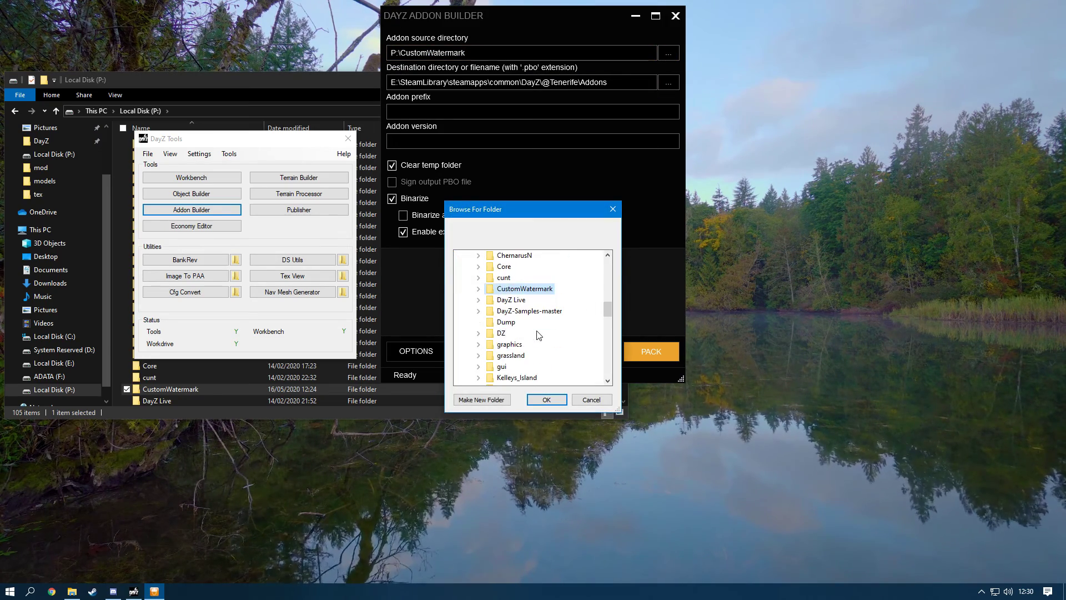
pyautogui.click(547, 401)
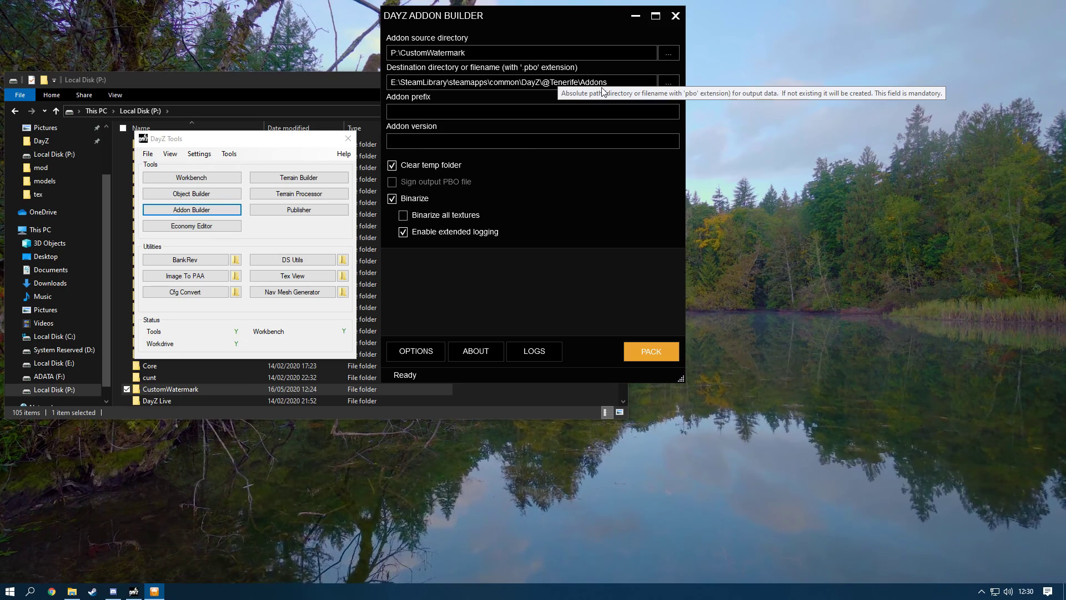
pyautogui.press('super+e')
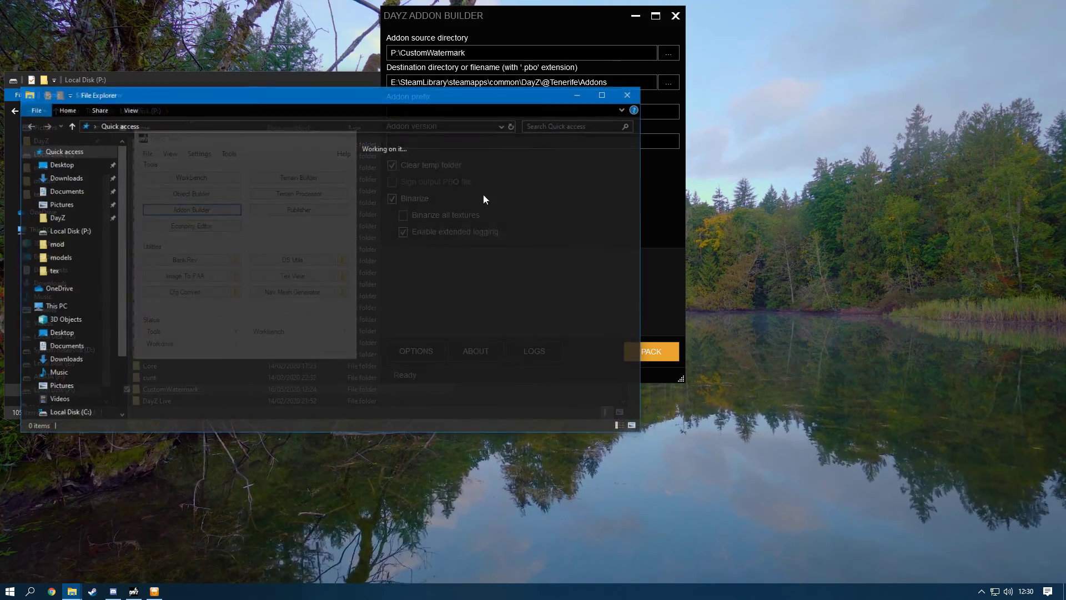
pyautogui.click(53, 217)
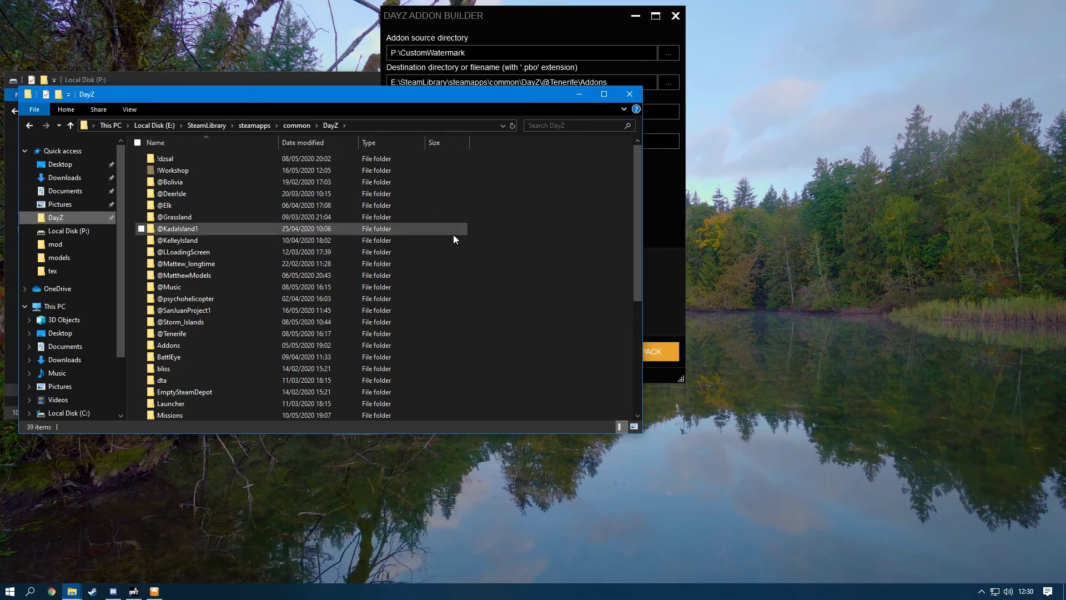
pyautogui.rightClick(483, 257)
pyautogui.moveTo(510, 389)
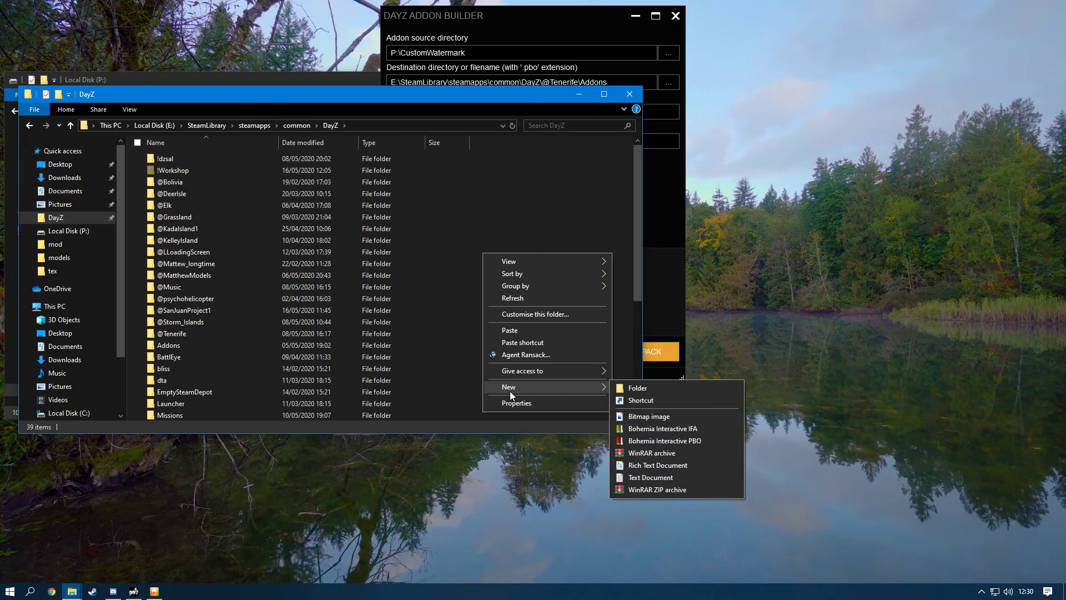
pyautogui.click(654, 389)
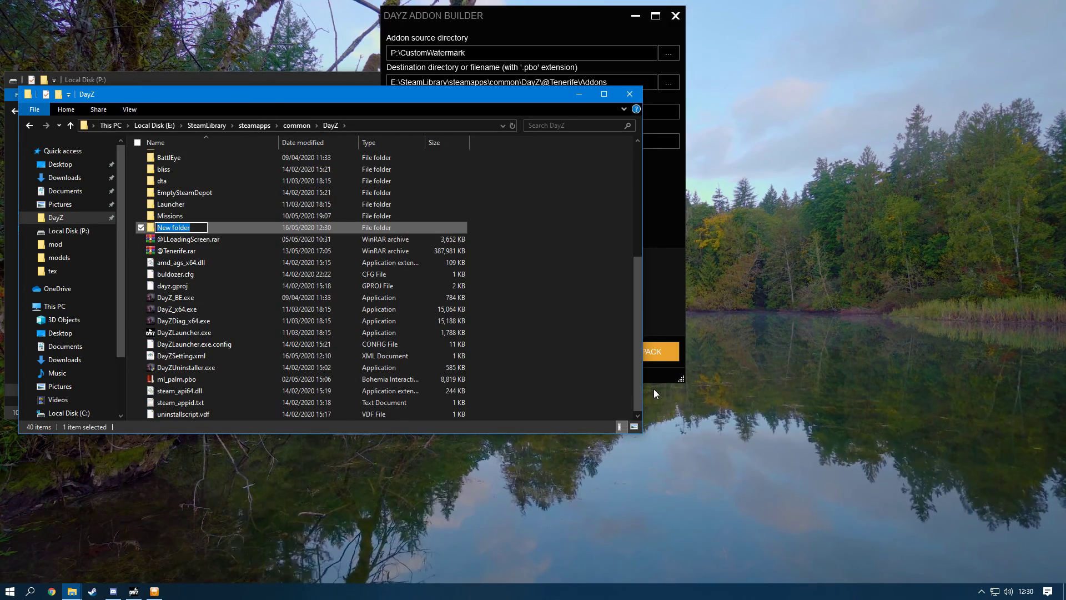
pyautogui.write('@')
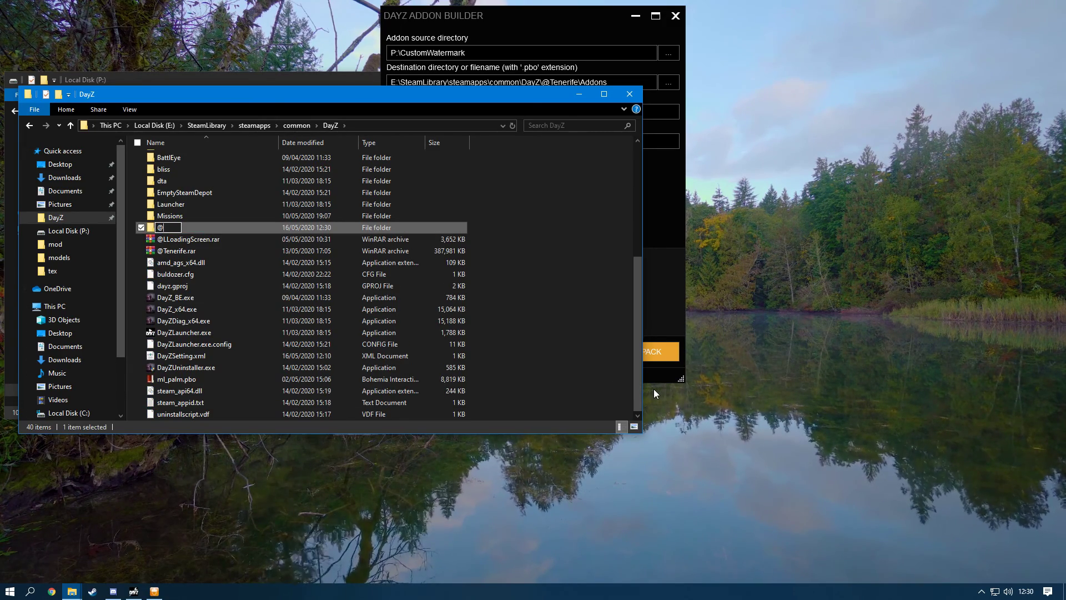
pyautogui.write('Watermark')
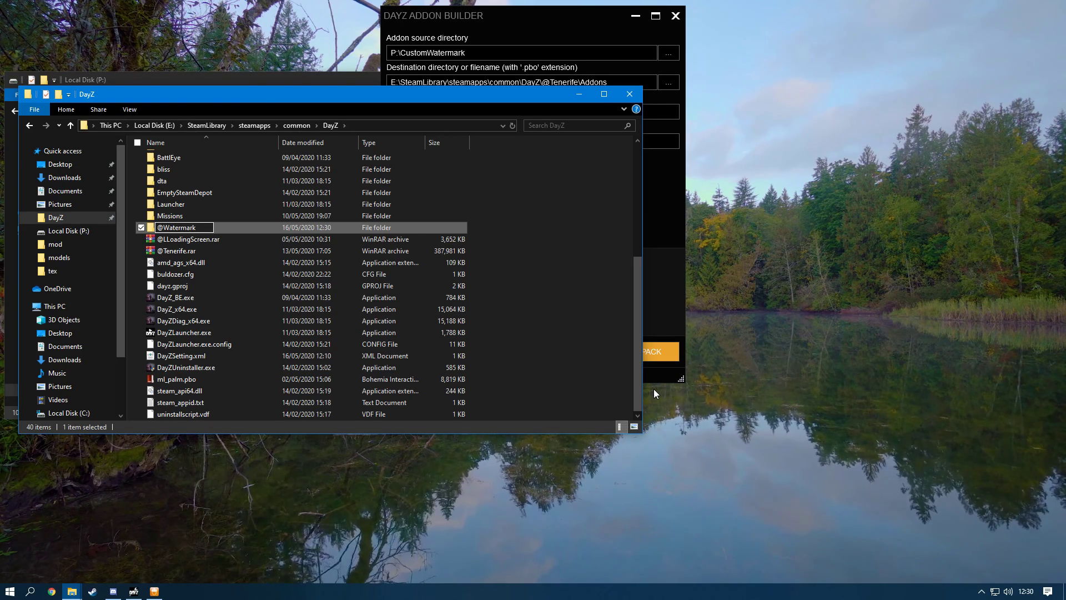
pyautogui.press('Return')
pyautogui.press('Return')
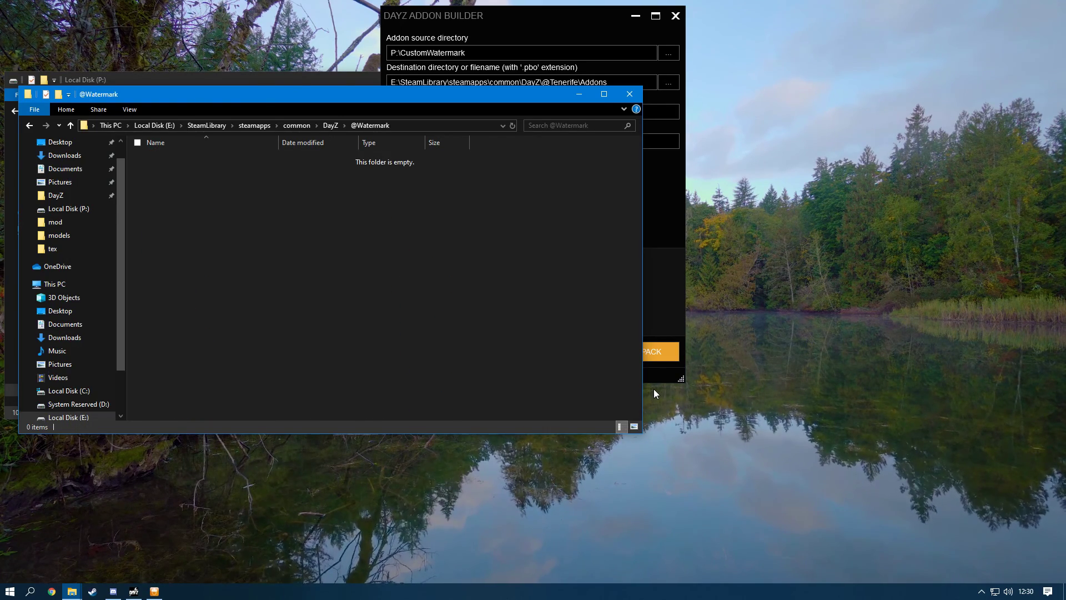
pyautogui.rightClick(215, 311)
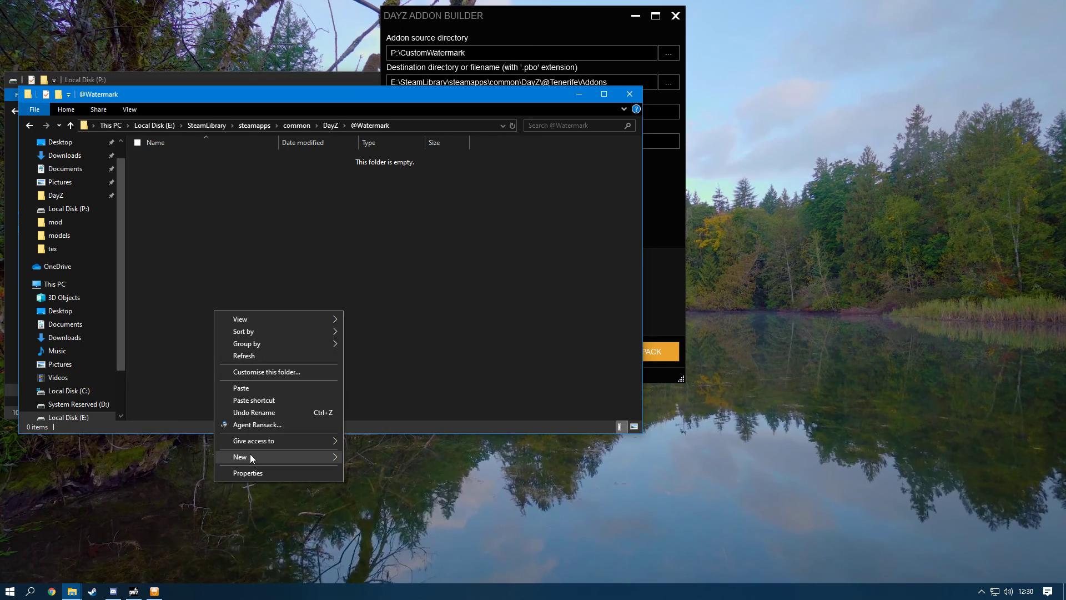
pyautogui.moveTo(260, 458)
pyautogui.click(372, 458)
pyautogui.write('A')
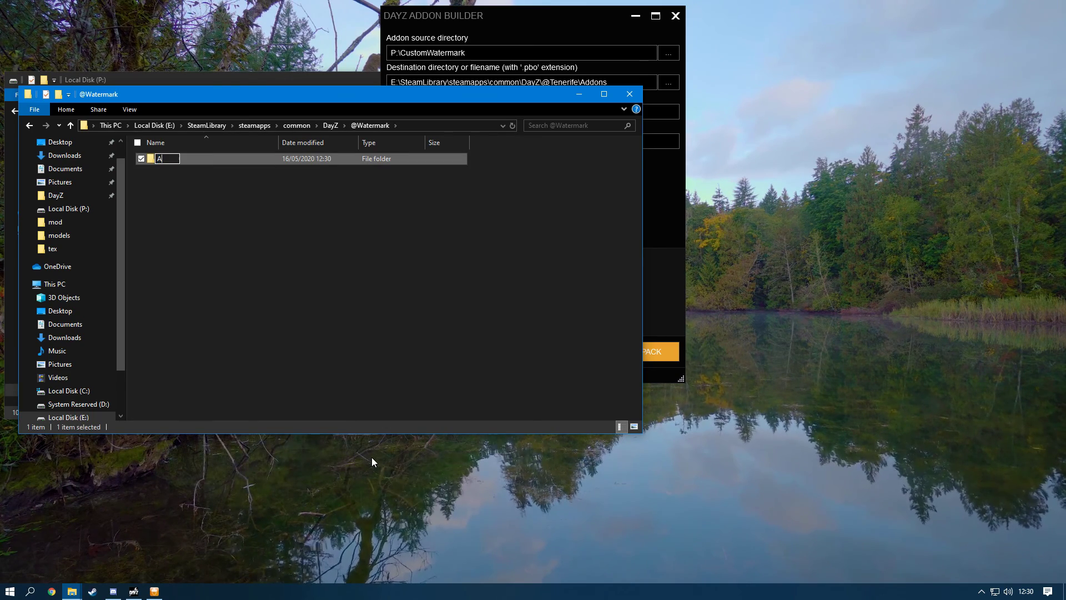
pyautogui.write('ddons')
pyautogui.press('Return')
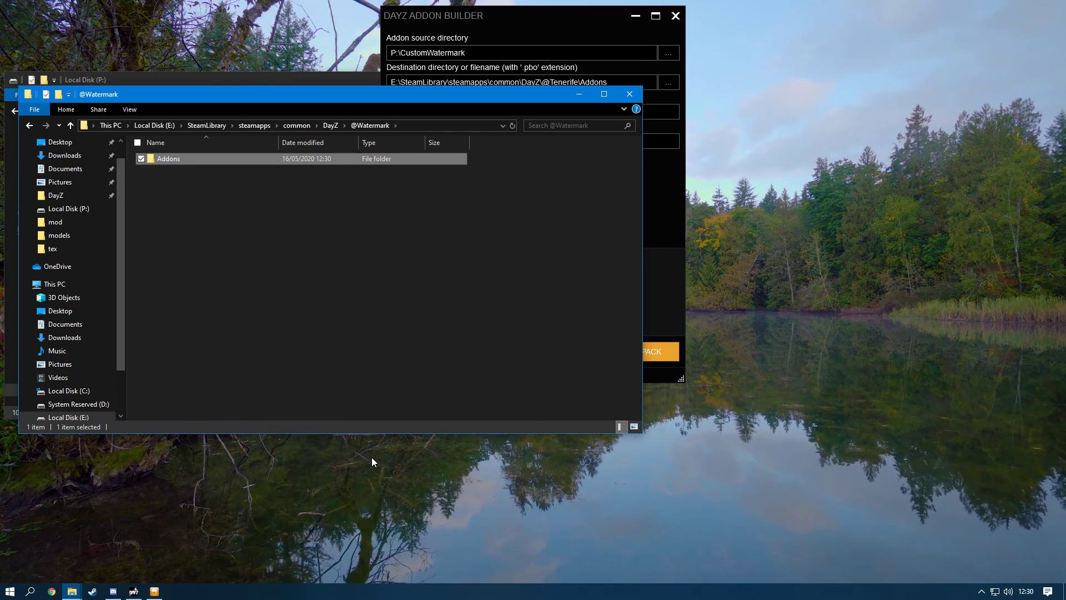
pyautogui.click(491, 21)
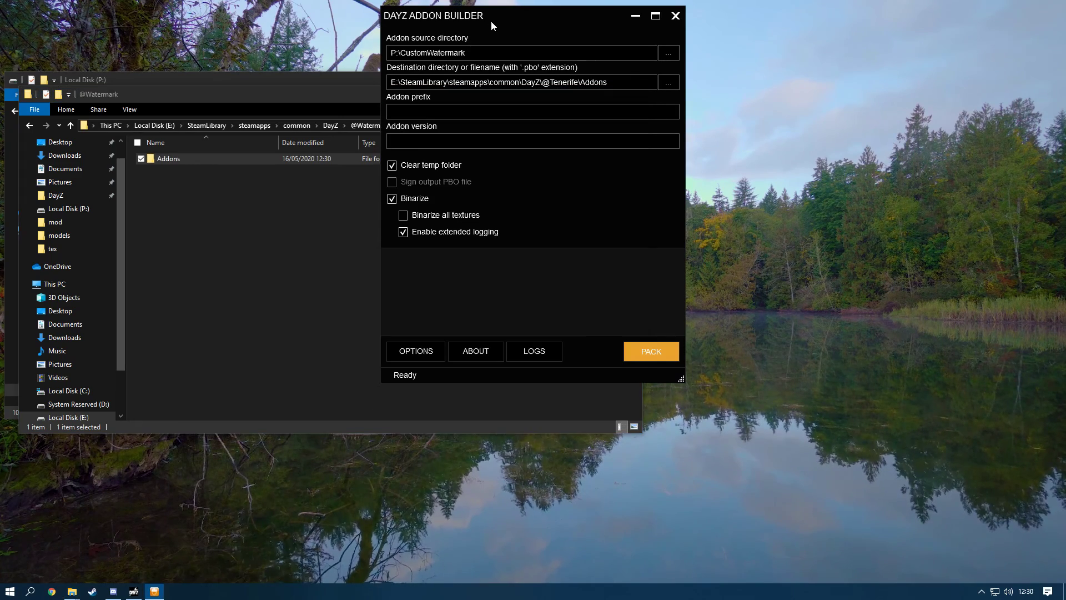
pyautogui.click(669, 83)
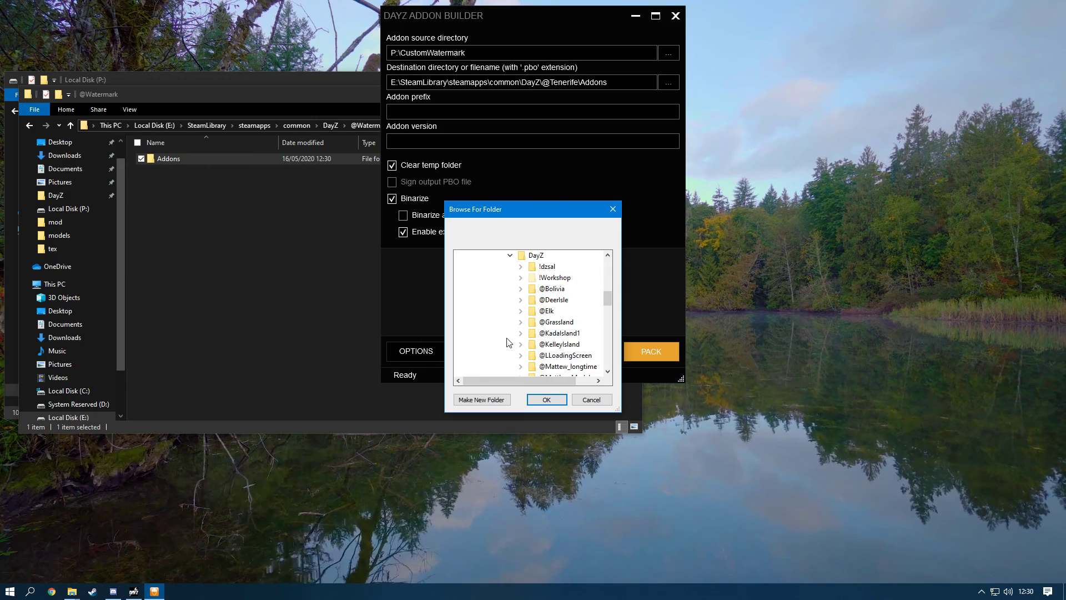
pyautogui.click(559, 366)
pyautogui.click(561, 345)
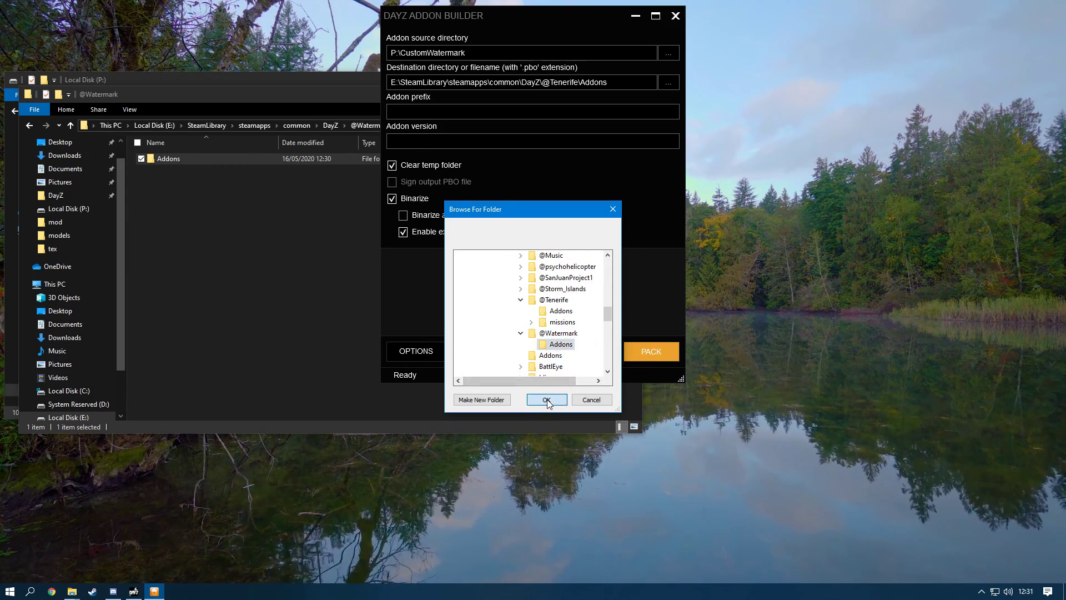
pyautogui.click(547, 400)
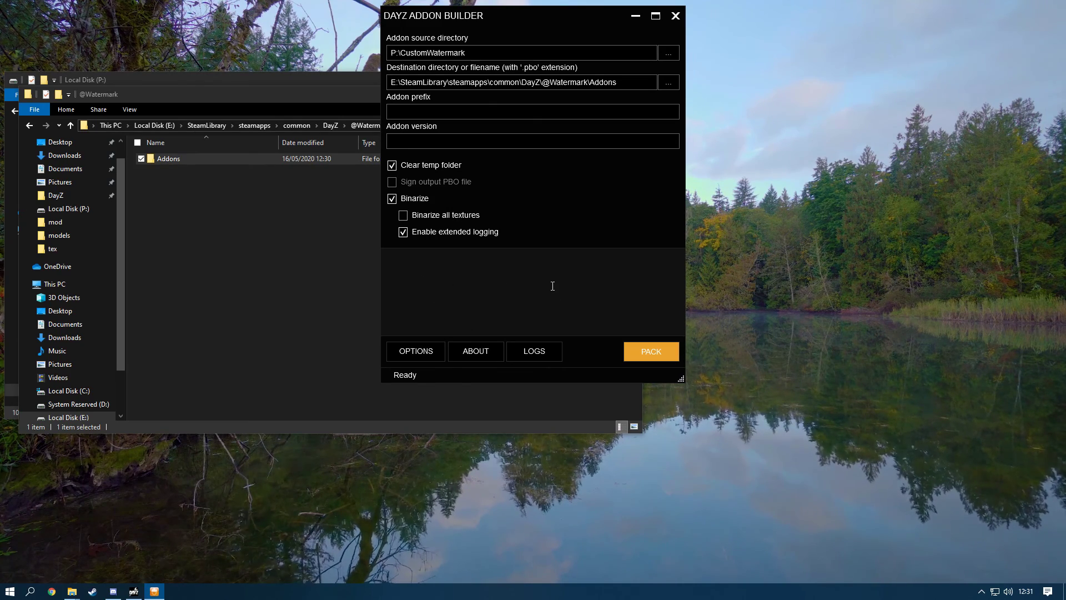
pyautogui.click(649, 350)
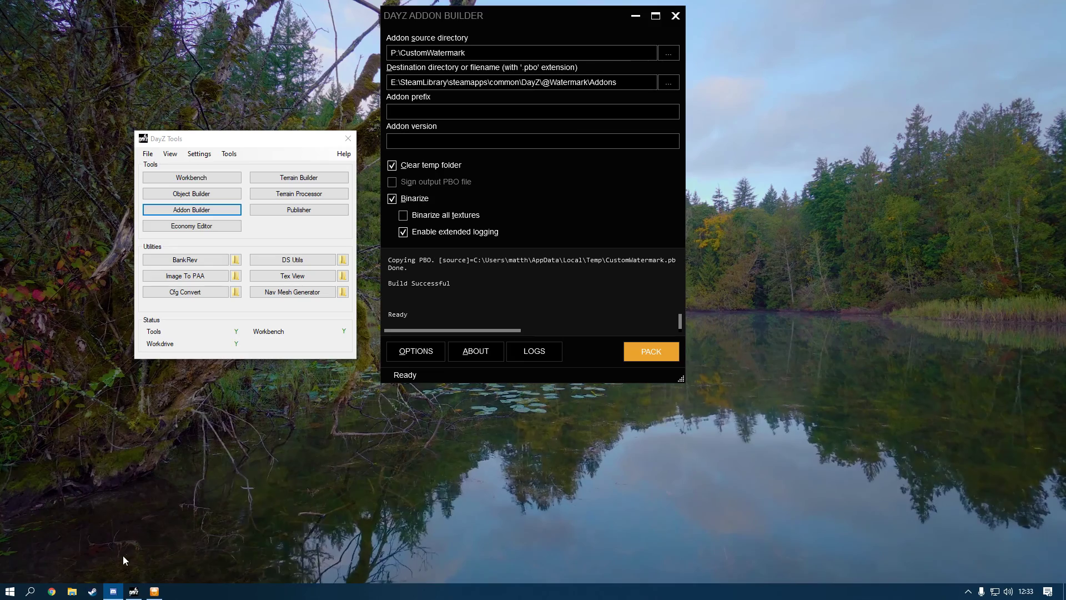
pyautogui.click(72, 591)
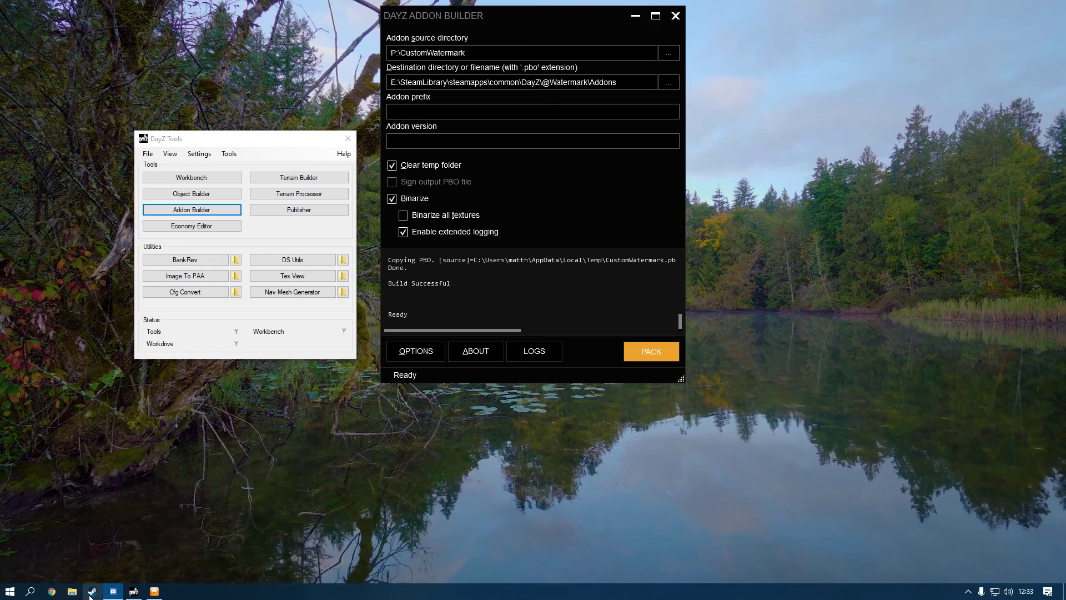
pyautogui.click(41, 203)
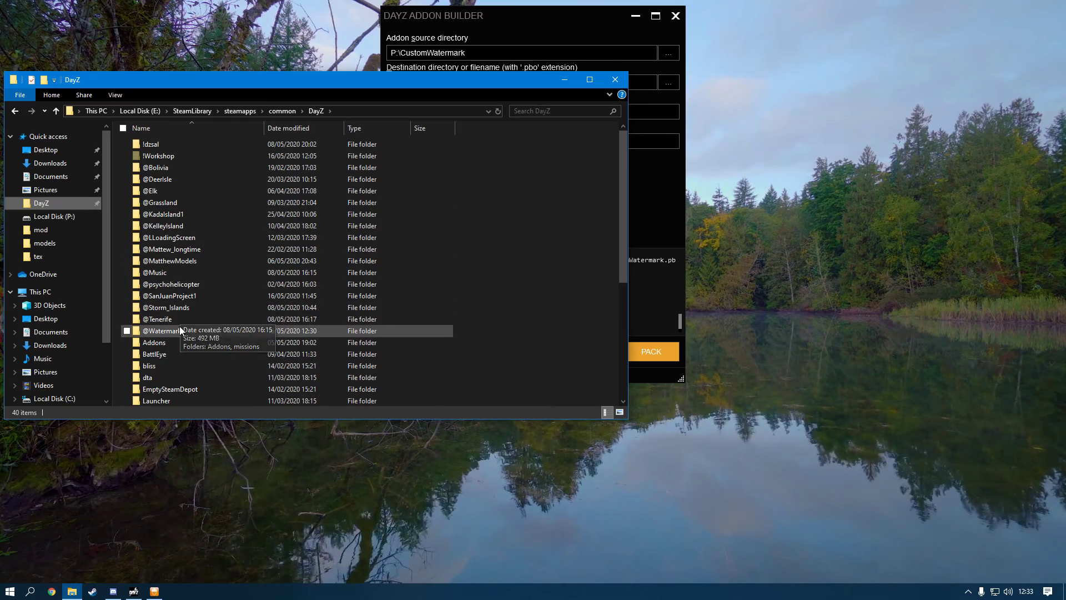
pyautogui.doubleClick(181, 332)
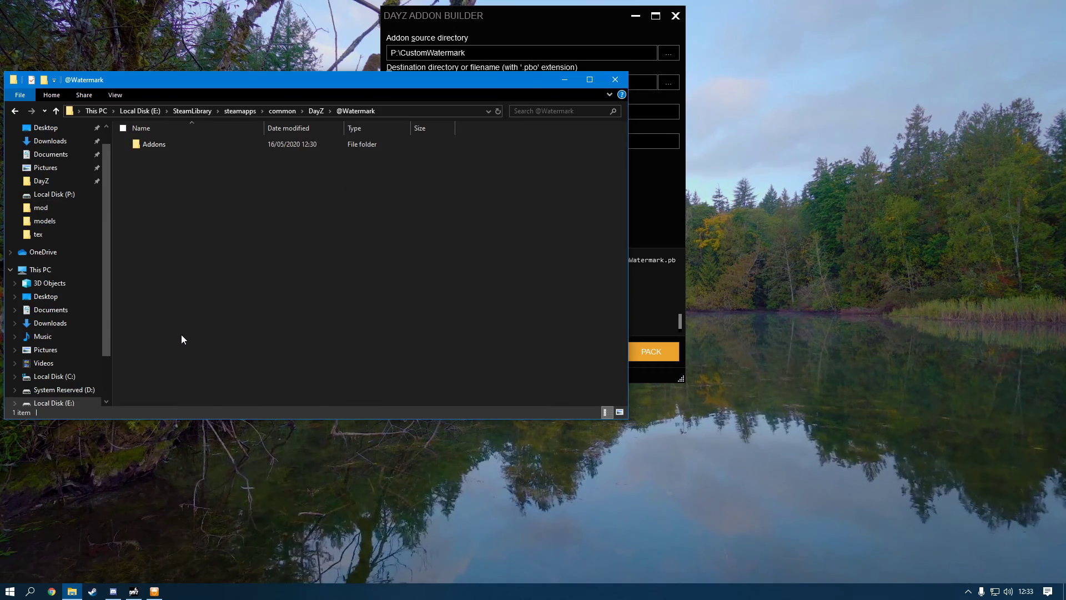
pyautogui.doubleClick(169, 144)
pyautogui.click(167, 146)
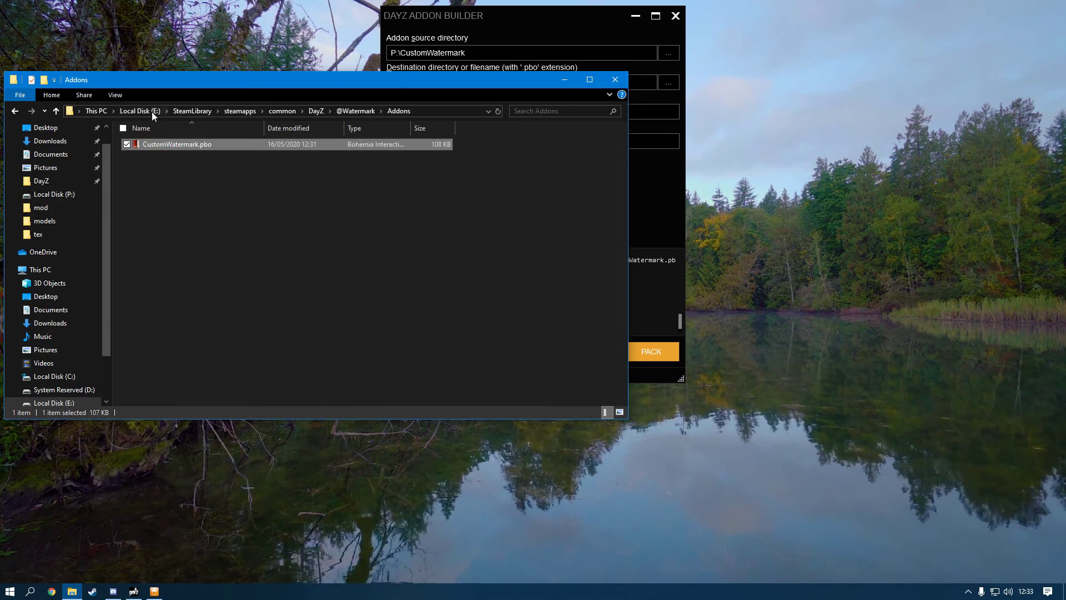
pyautogui.click(179, 183)
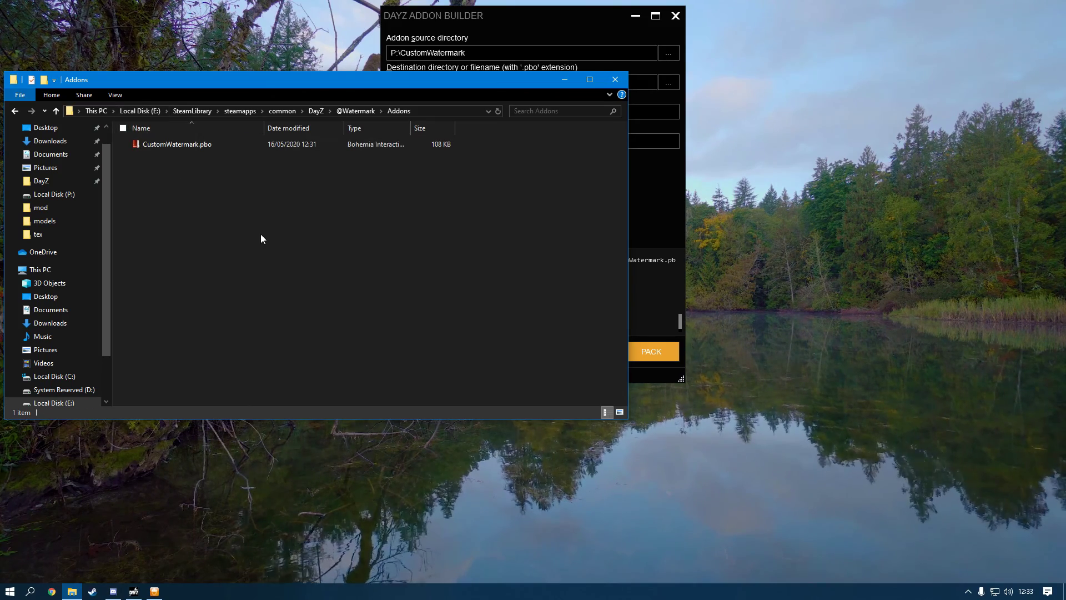
pyautogui.click(614, 80)
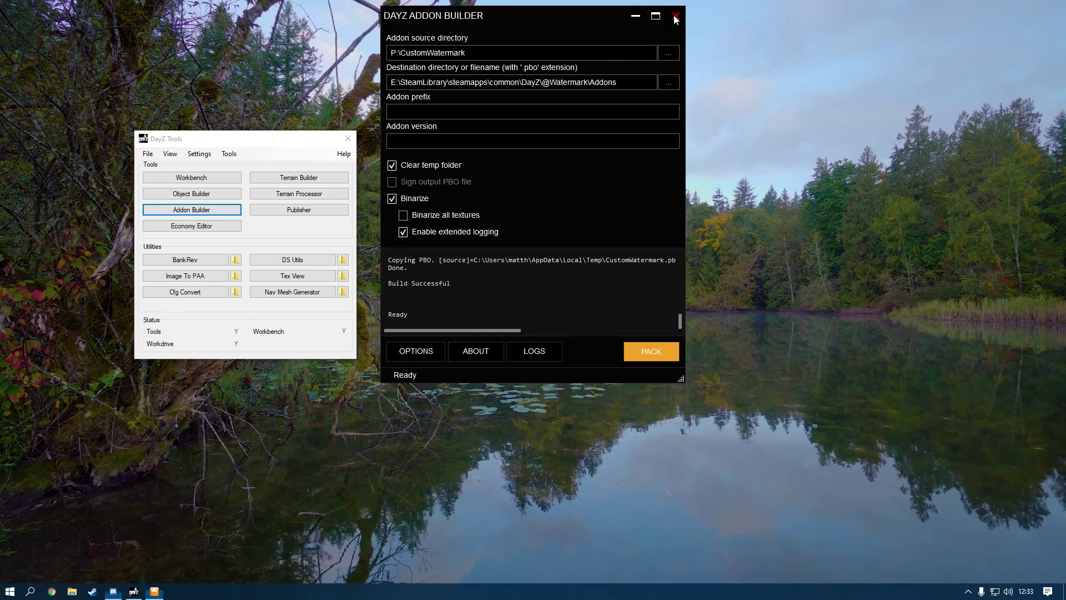
pyautogui.click(675, 17)
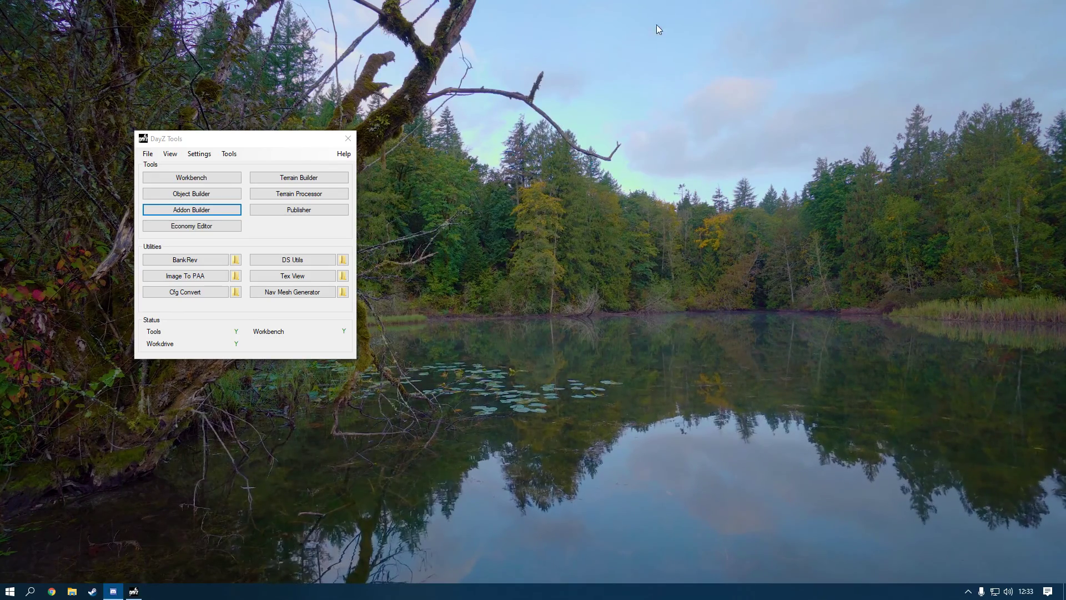
# - Launch DS Utils and create a new signing key with authority name Watermark (watermark.biprivatekey)
pyautogui.click(265, 264)
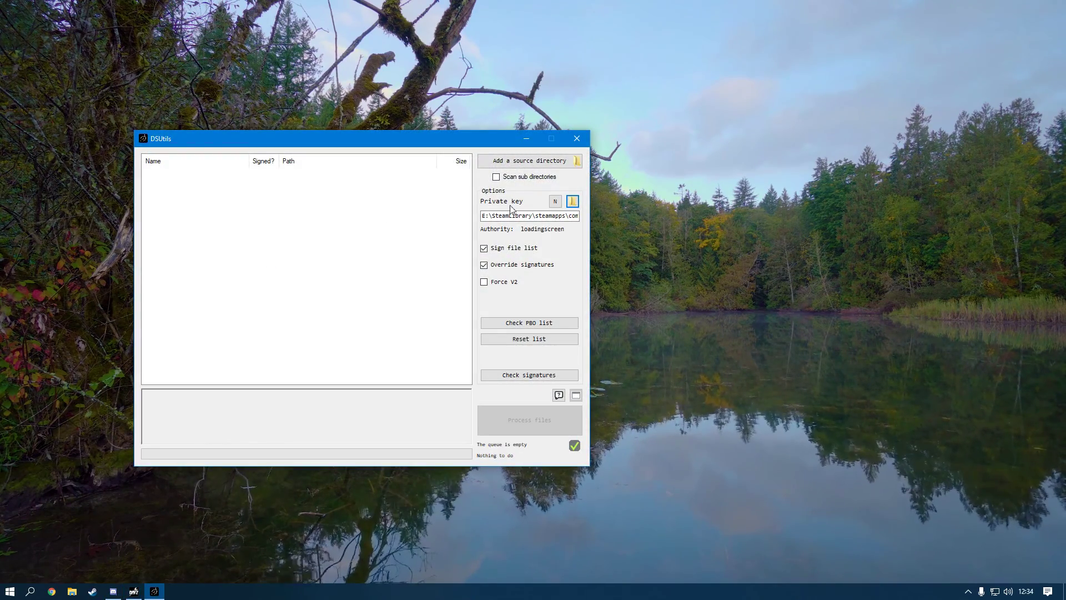
pyautogui.doubleClick(505, 215)
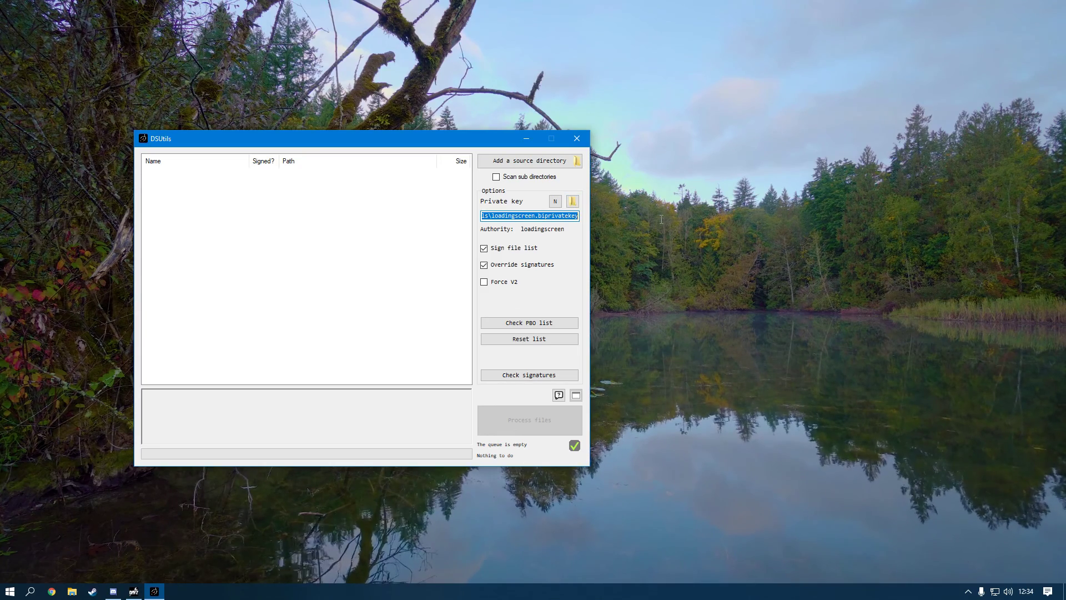
pyautogui.click(553, 206)
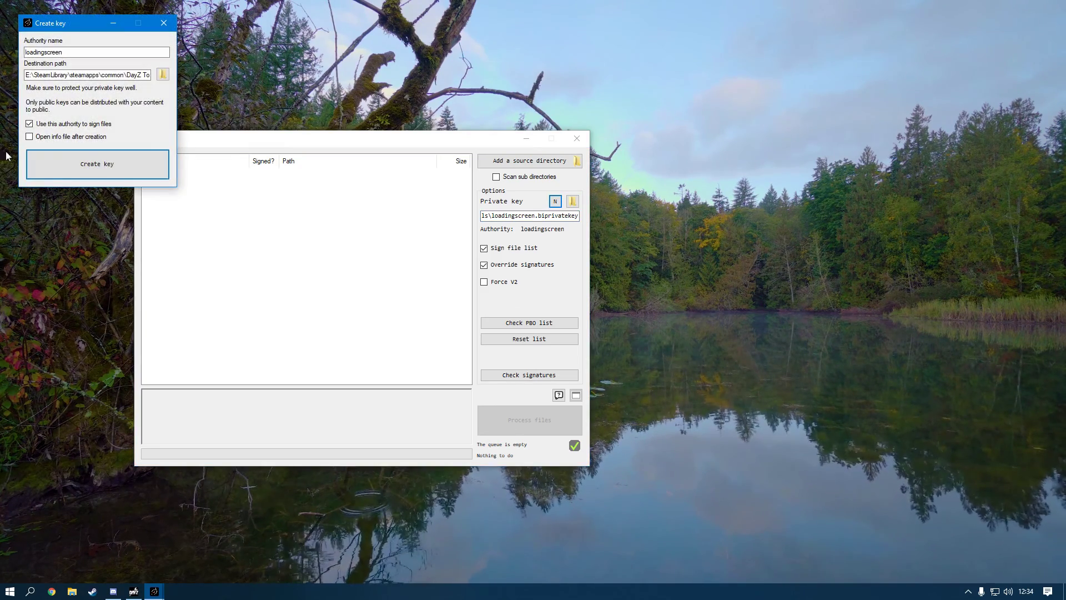
pyautogui.moveTo(83, 51); pyautogui.dragTo(1, 52)
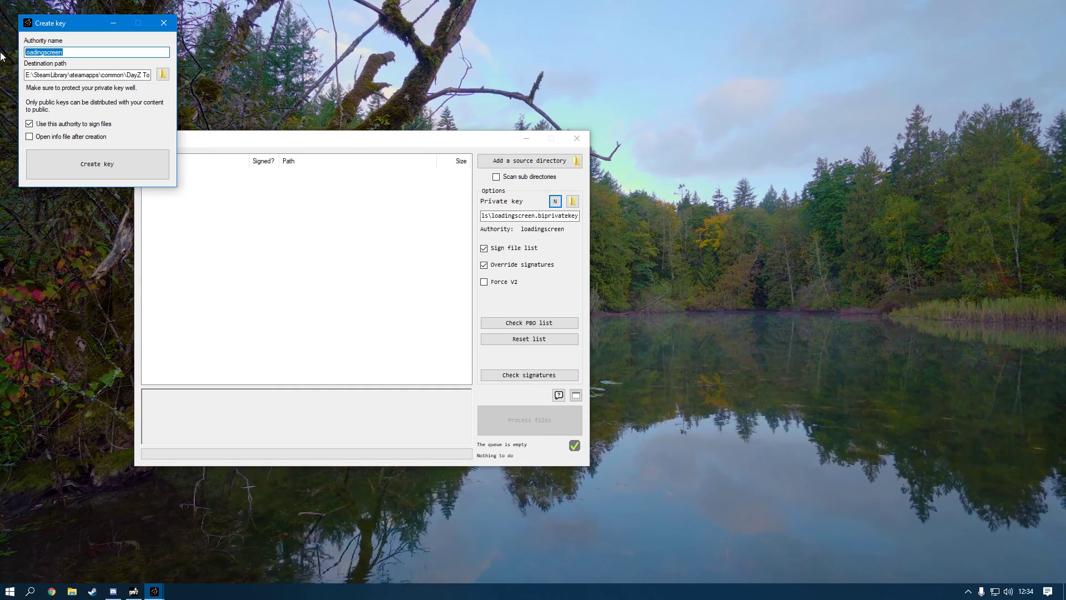
pyautogui.write('Watermark')
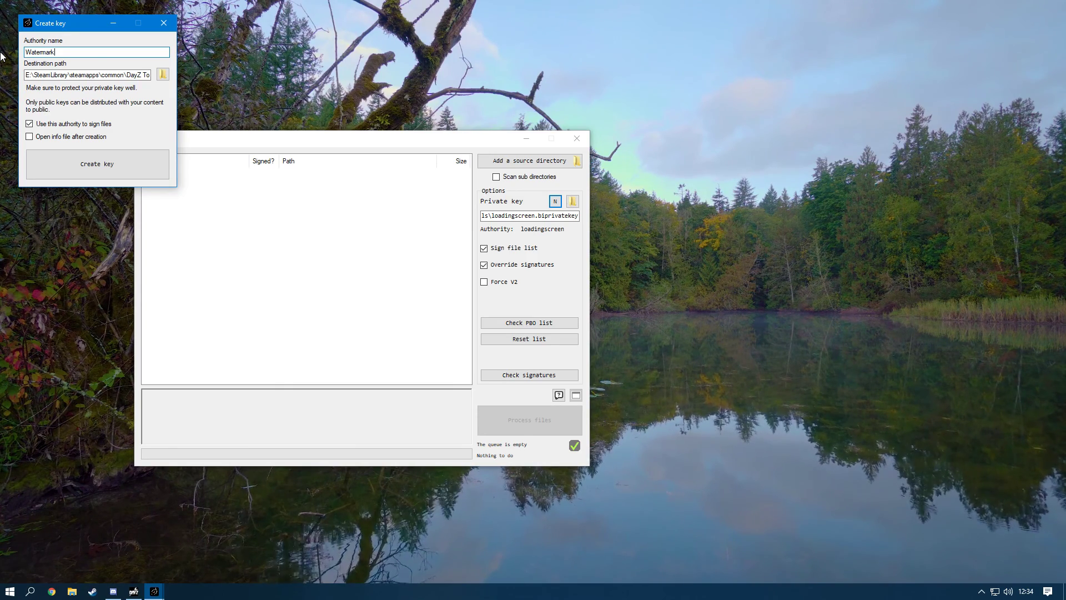
pyautogui.click(93, 166)
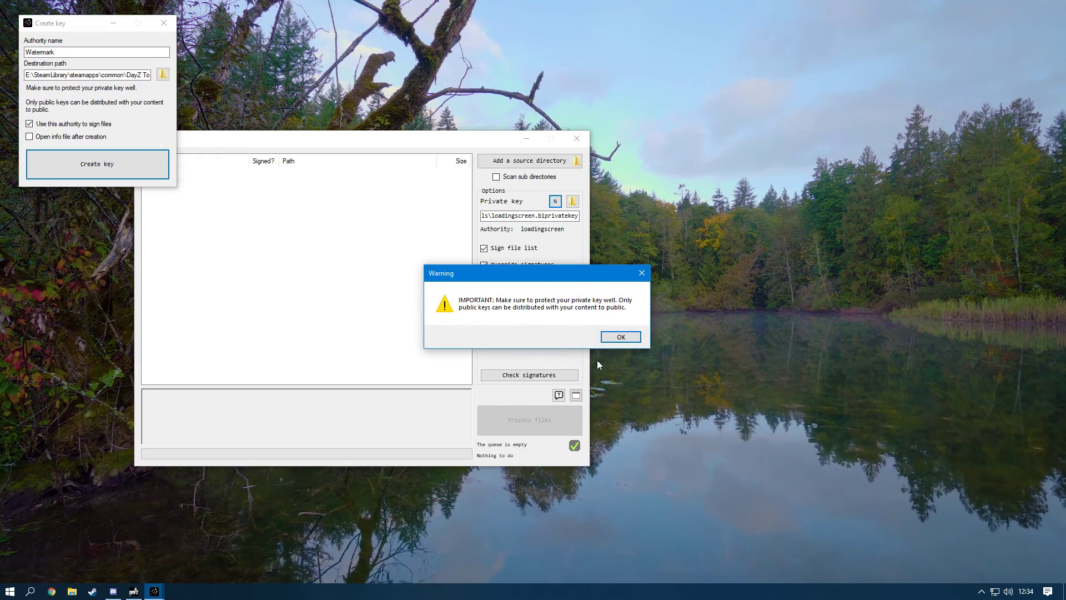
pyautogui.click(616, 341)
pyautogui.moveTo(486, 215); pyautogui.dragTo(601, 215)
pyautogui.click(522, 220)
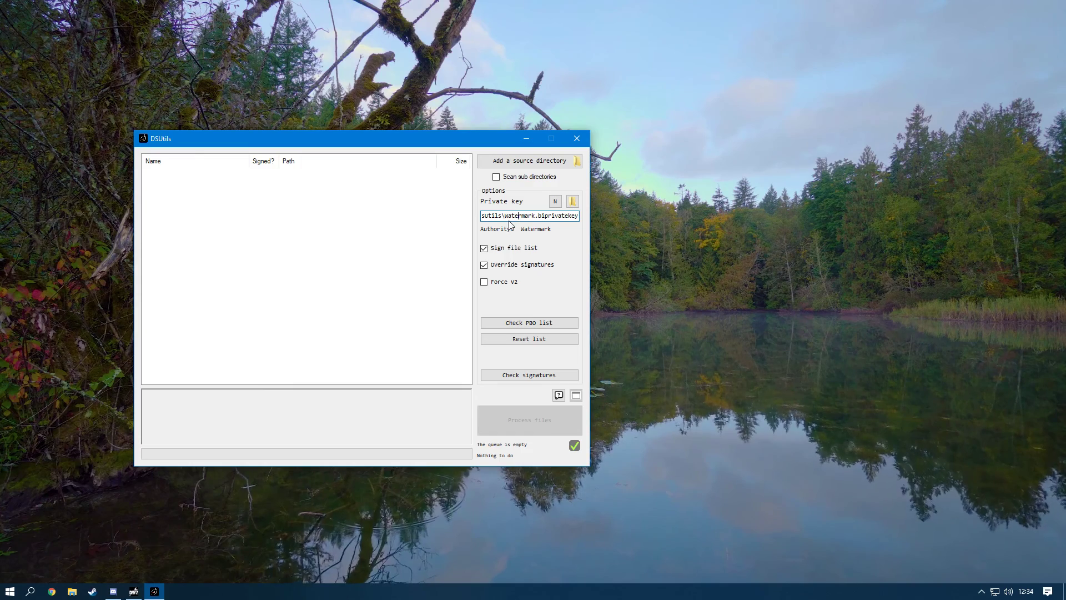
pyautogui.click(515, 163)
pyautogui.scroll(-3, 547, 262)
pyautogui.doubleClick(535, 303)
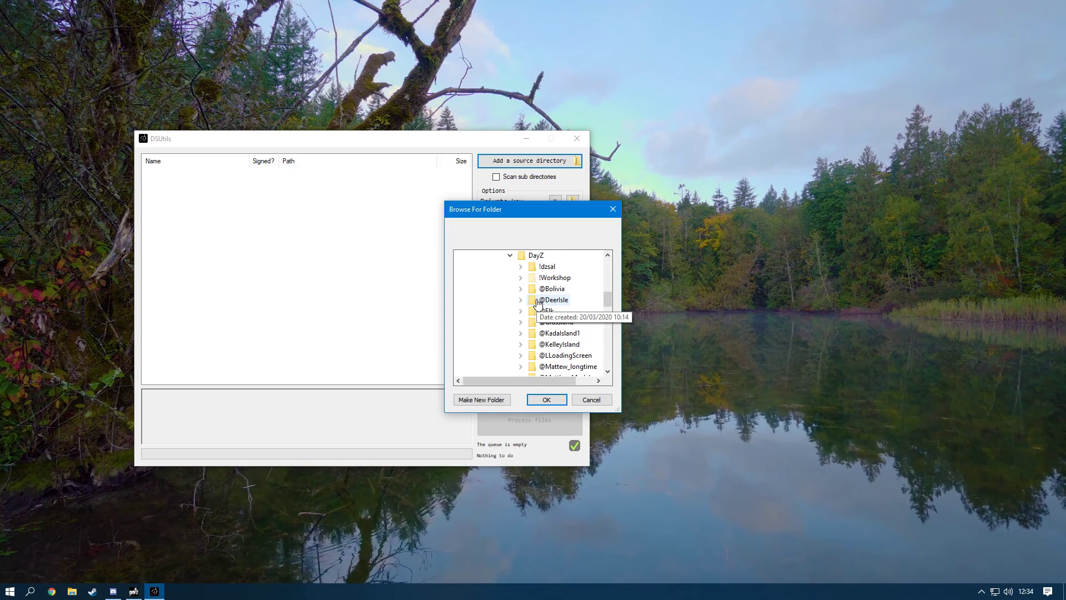
pyautogui.scroll(-2, 550, 311)
pyautogui.click(520, 310)
pyautogui.click(561, 322)
pyautogui.scroll(-1, 561, 358)
pyautogui.doubleClick(561, 357)
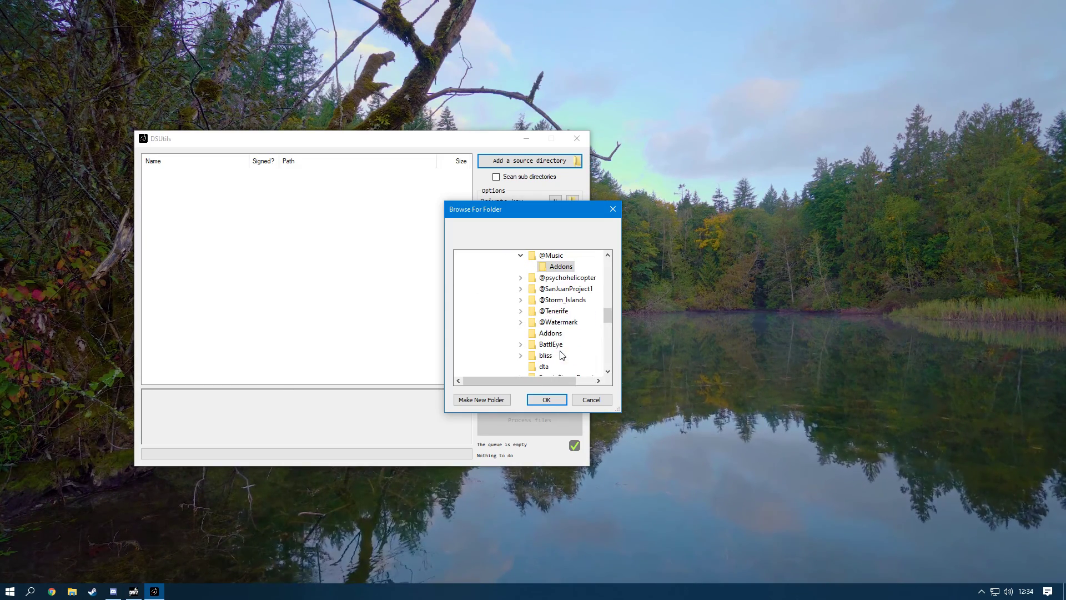
pyautogui.scroll(1, 566, 334)
pyautogui.scroll(-2, 567, 332)
pyautogui.click(560, 310)
pyautogui.click(554, 404)
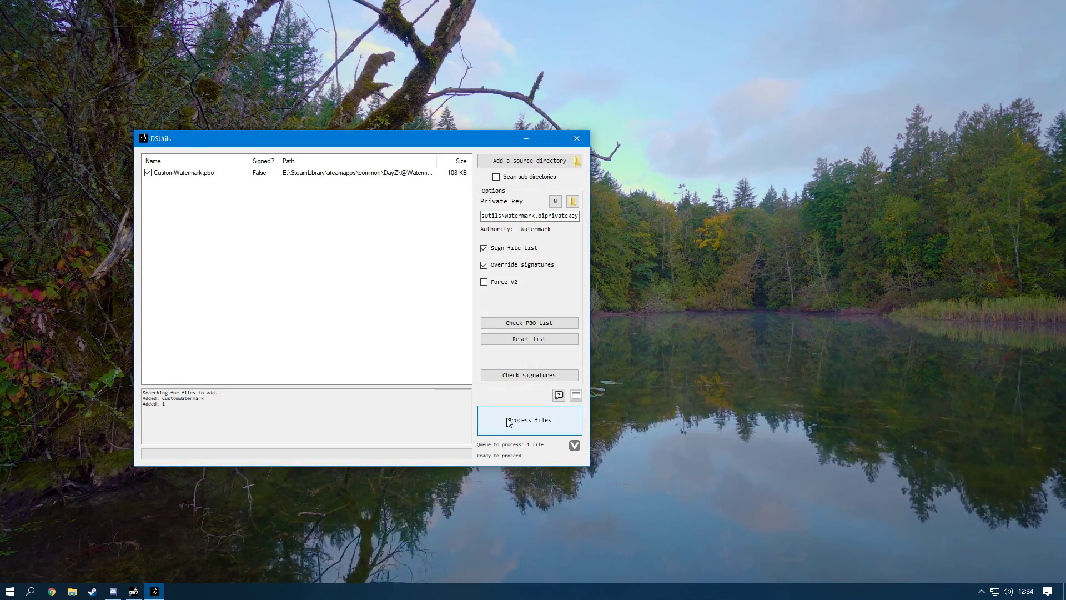
# - Sign the queued CustomWatermark.pbo, overriding existing signatures, for 1 file signed
pyautogui.click(509, 421)
pyautogui.click(565, 342)
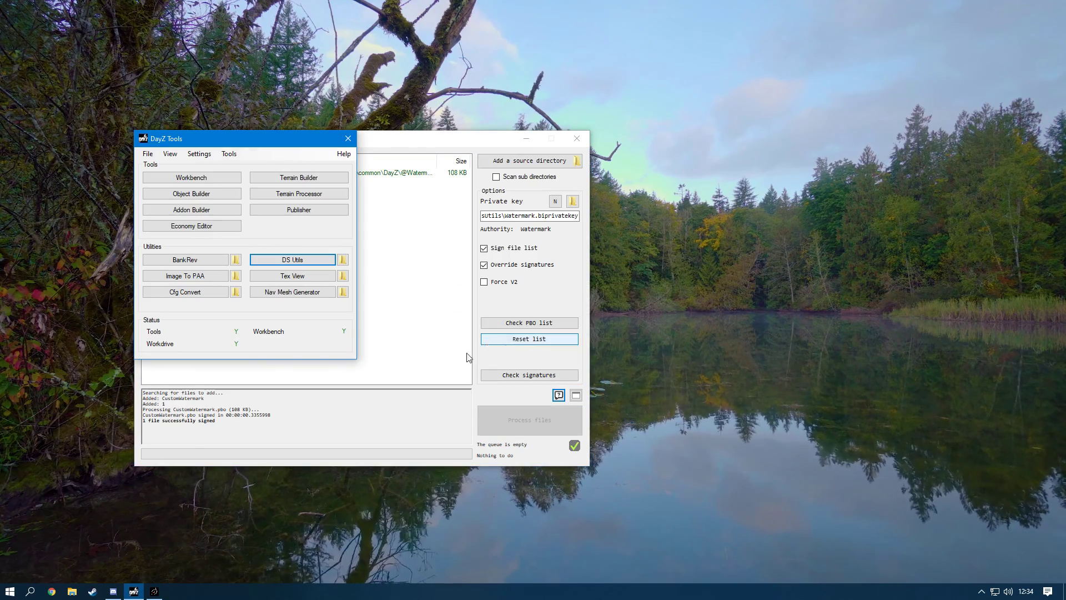
pyautogui.click(328, 444)
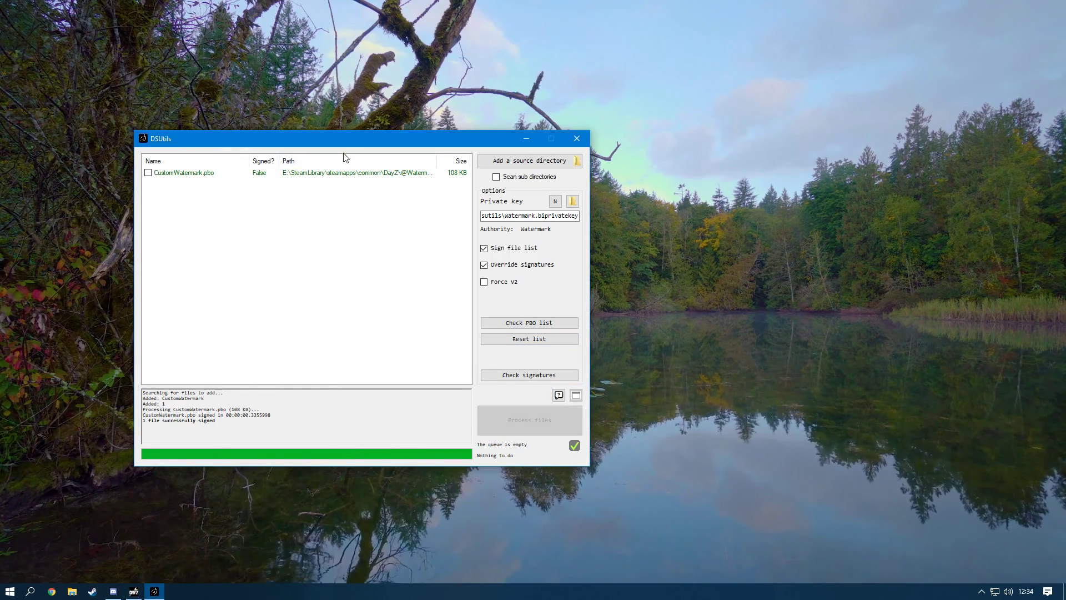